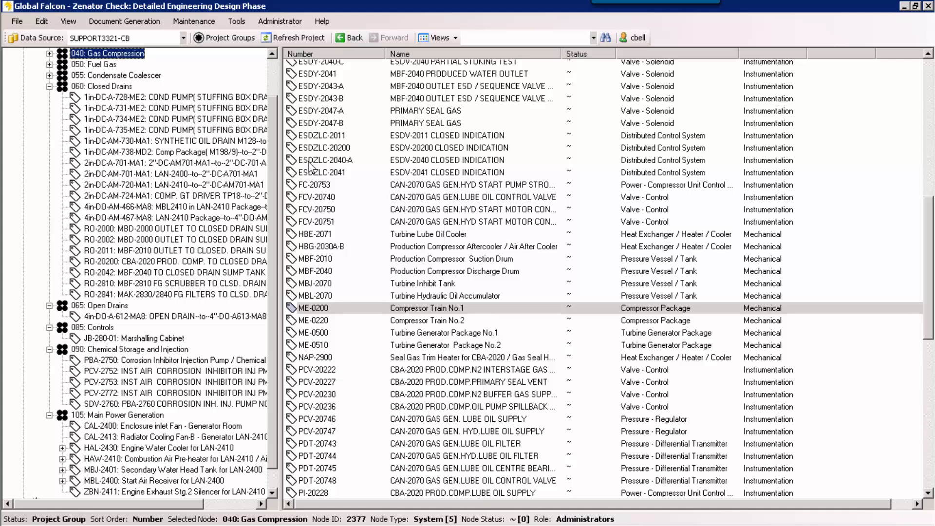
Open the properties of tagged item ME-0200 Compressor Train No.1, and switch to Excel with the 02 Procurement Phase - Import 01 workbook.
double_click(468, 311)
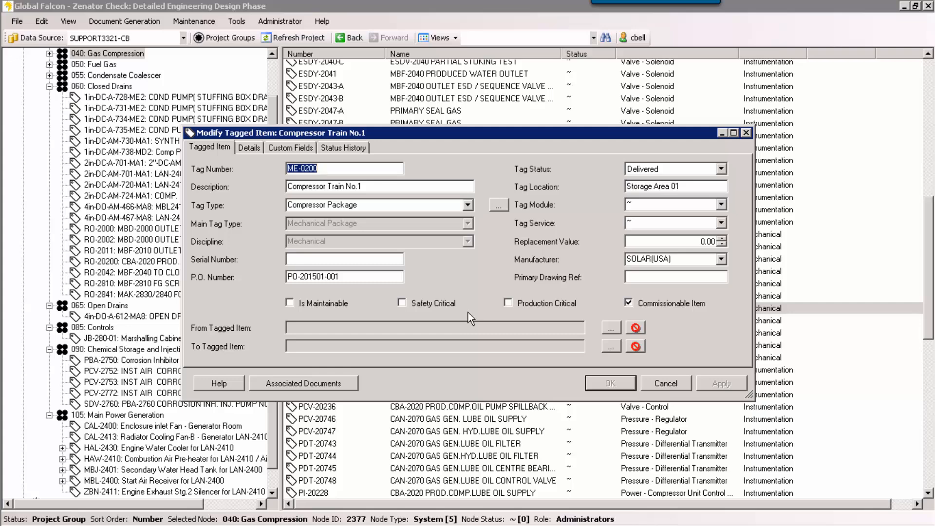
mouse_move(359, 524)
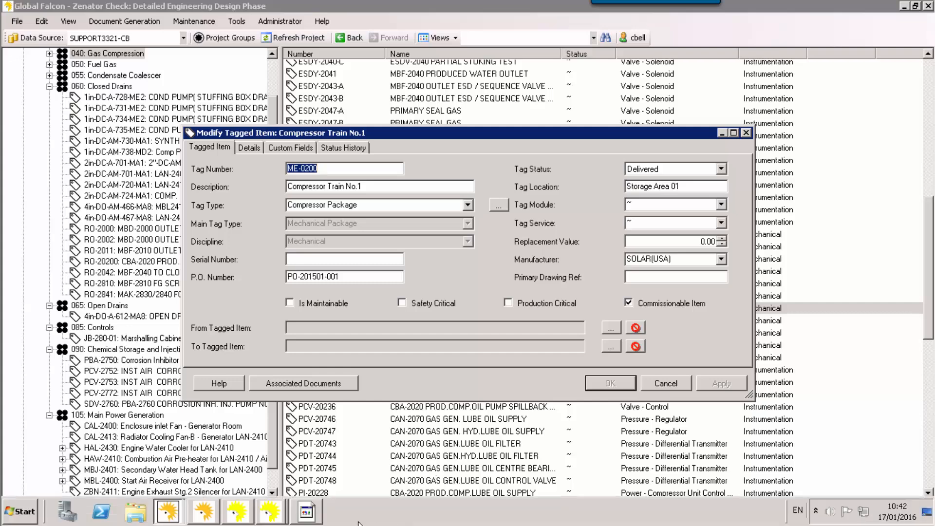
click(312, 518)
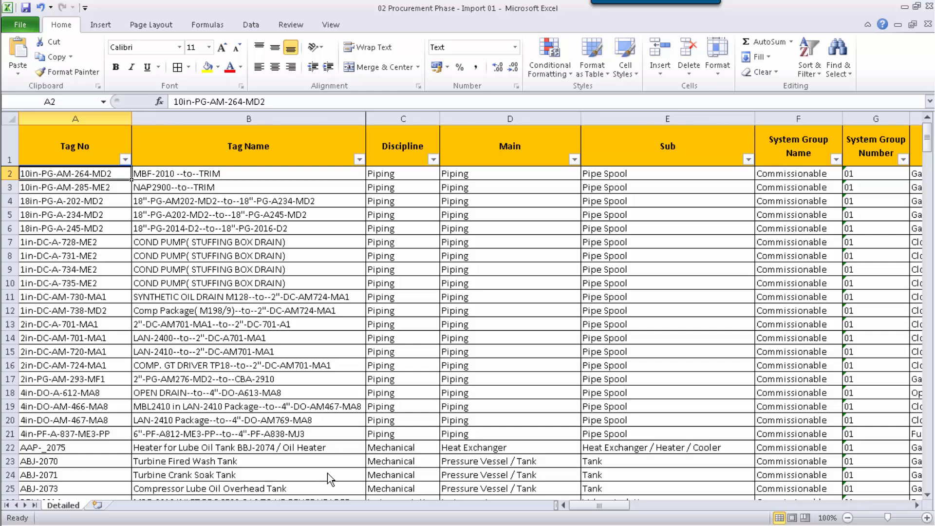
Review row 2 of the Detailed import sheet across all columns from Tag No to Manufacturer, and close the workbook.
key(Right)
key(Right)
key(Right)
key(Right)
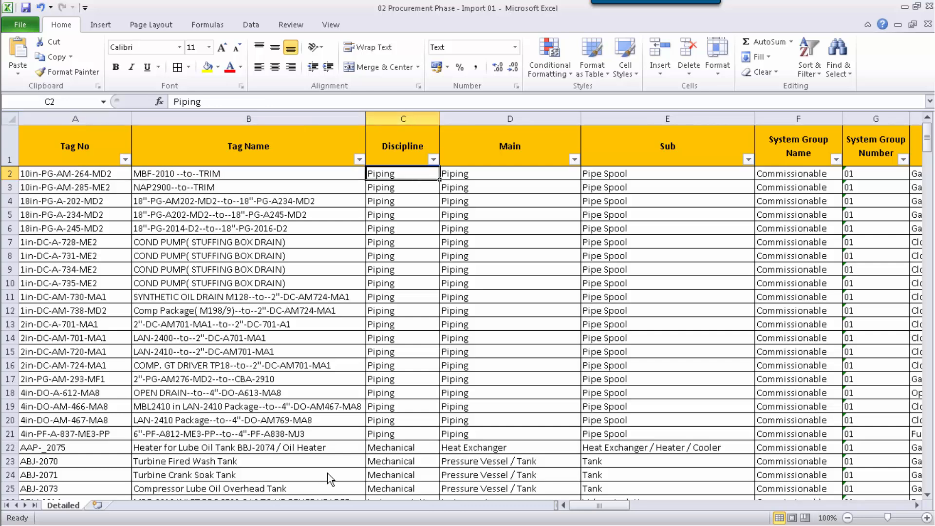
key(Right)
key(Right)
key(Right)
key(Right)
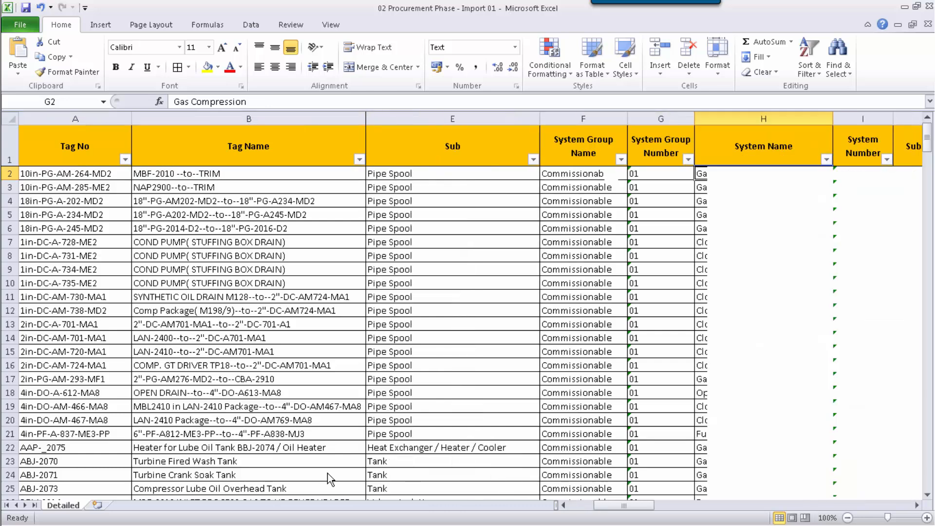
key(Right)
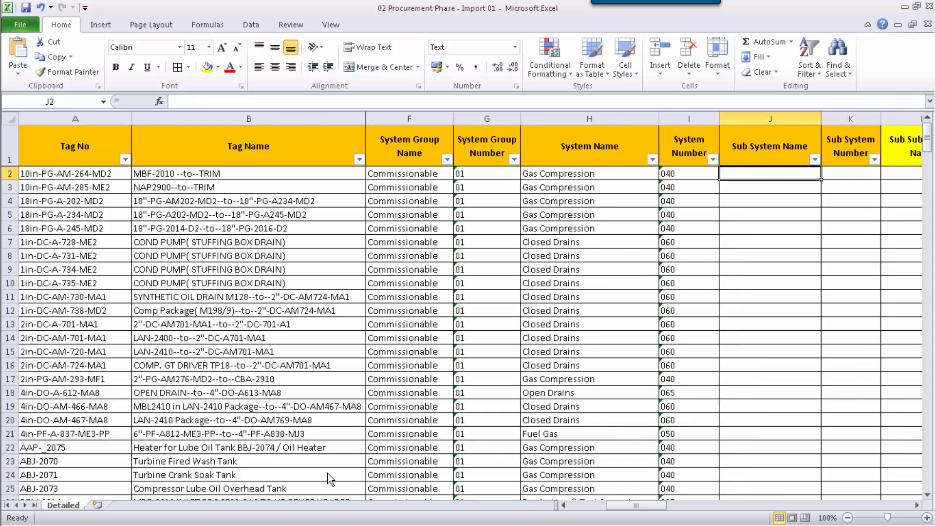
key(Right)
key(Right)
key(Right)
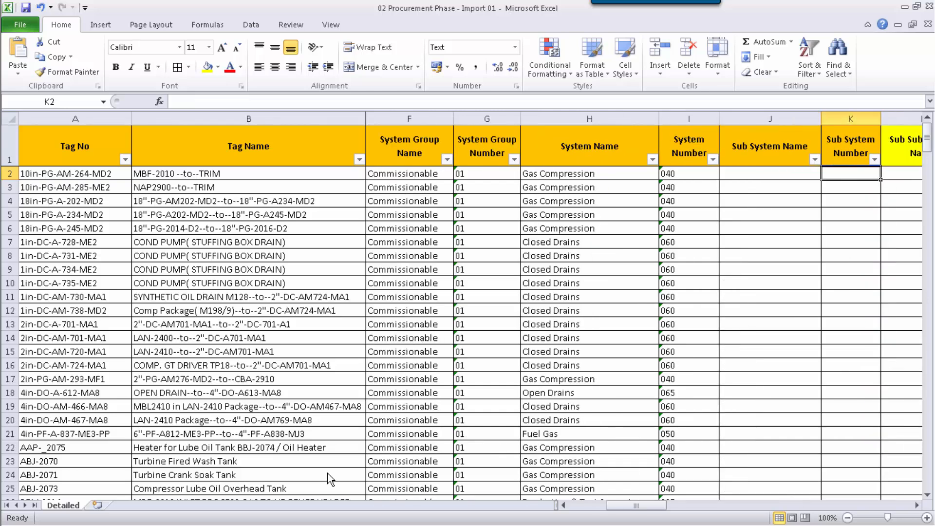
key(Right)
key(Right)
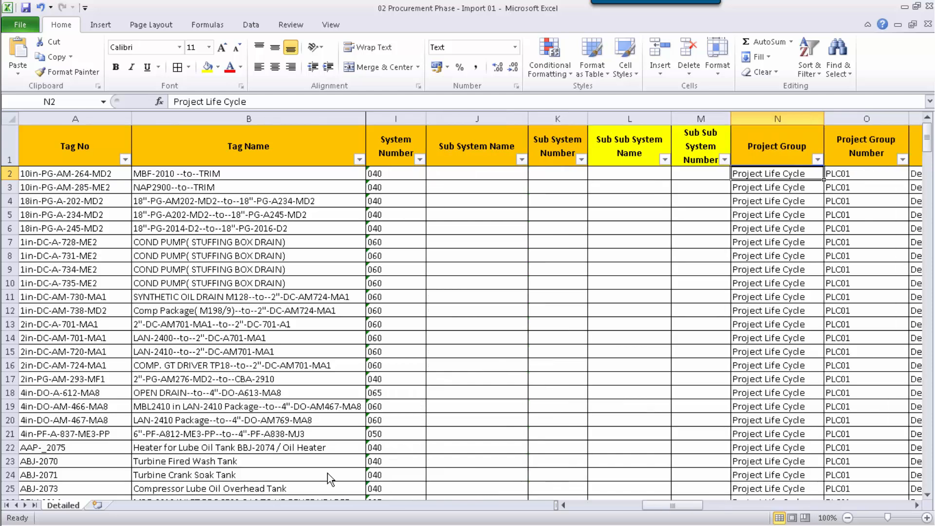
key(Right)
key(Right)
key(Right)
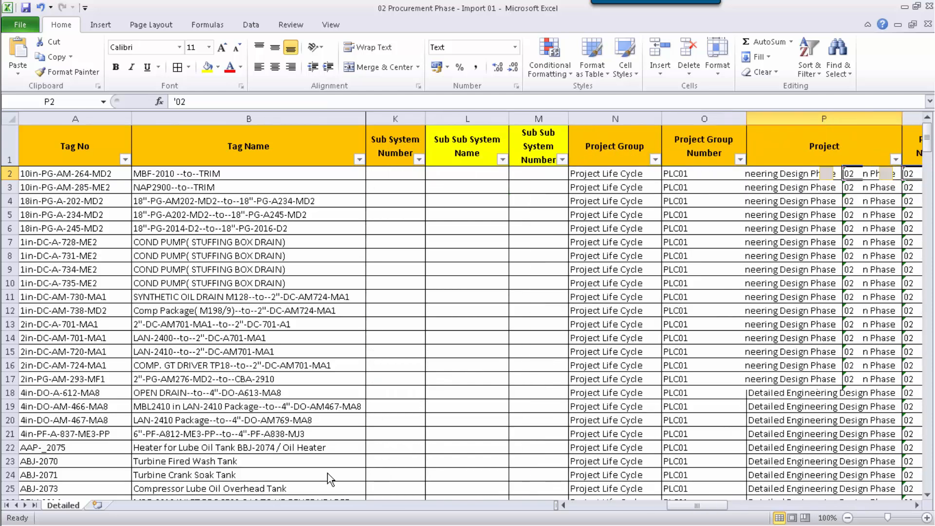
key(Right)
key(Right)
key(Right)
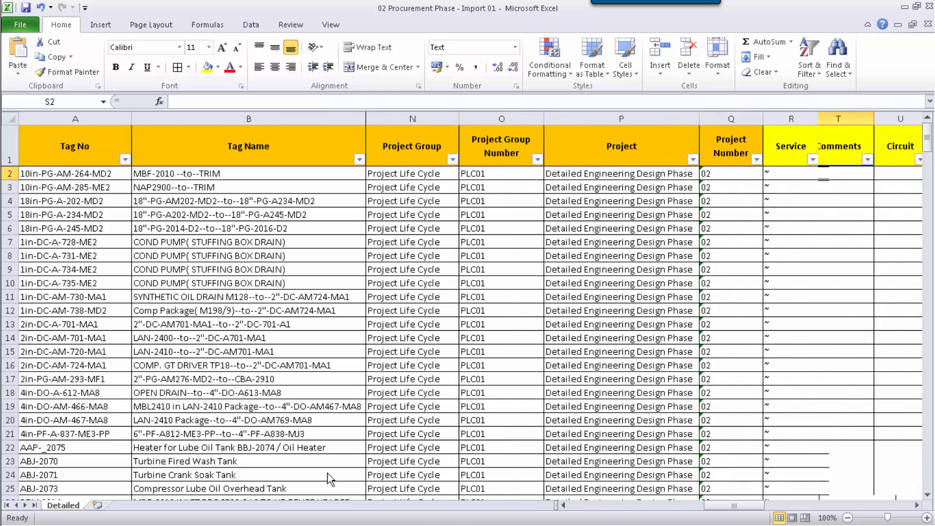
key(Right)
key(Right)
key(Right)
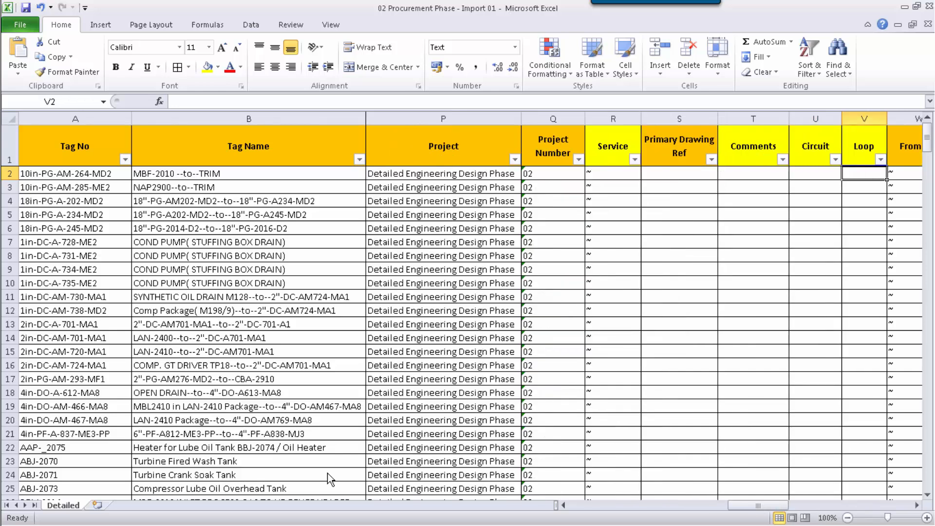
key(Right)
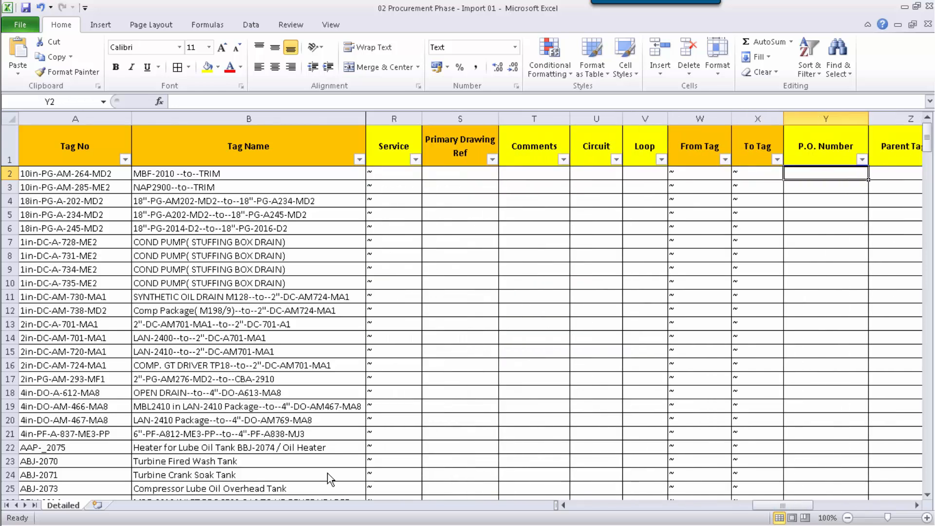
key(Right)
key(Right)
key(Right)
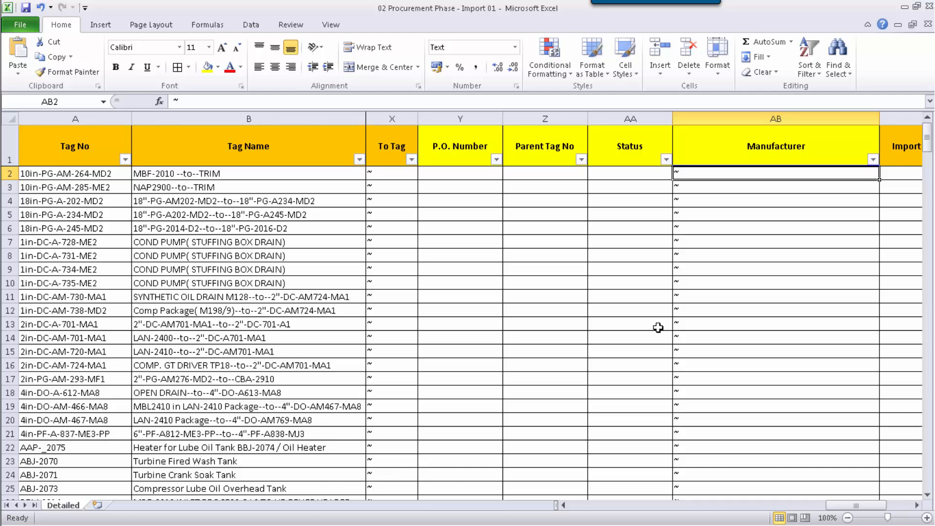
click(929, 7)
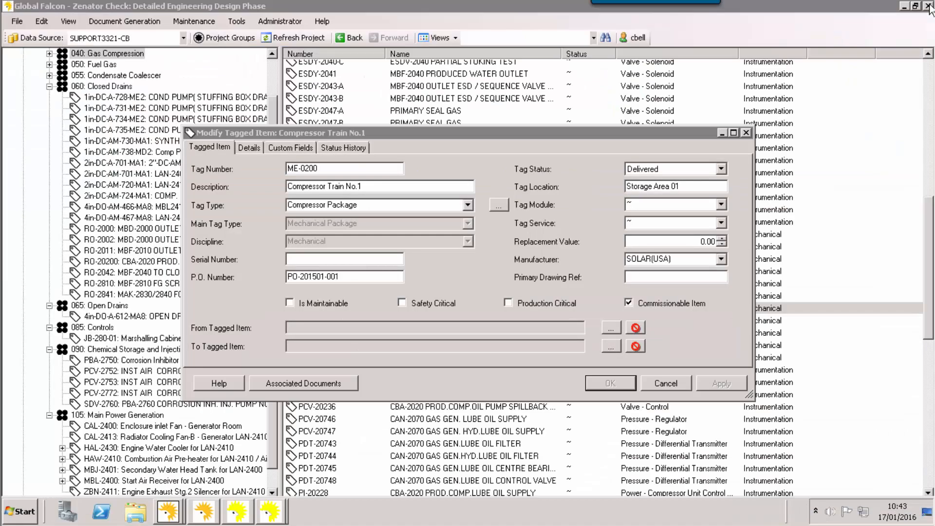
Close the ME-0200 properties without changes and expand 040: Gas Compression and its ME-0200: Compressor Train No.1 item in the project tree.
click(677, 383)
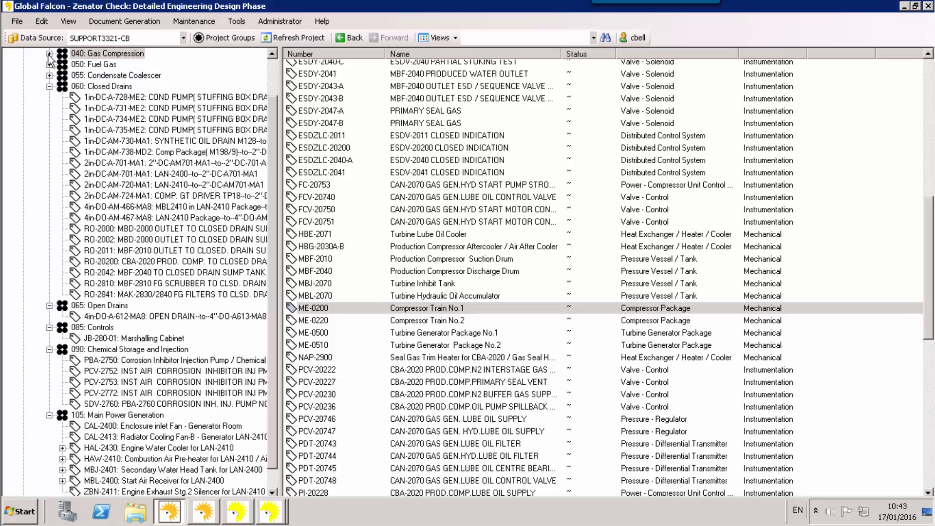
click(49, 54)
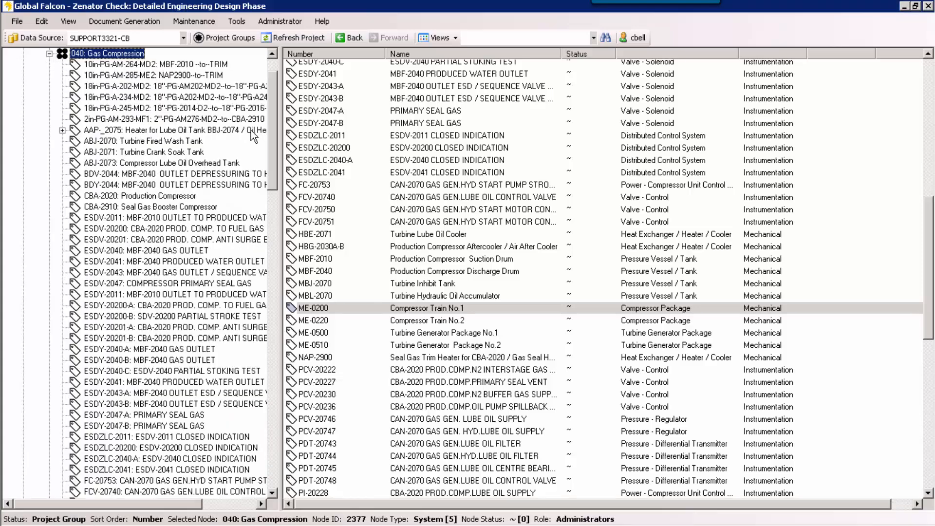
scroll(280, 193, down, 10)
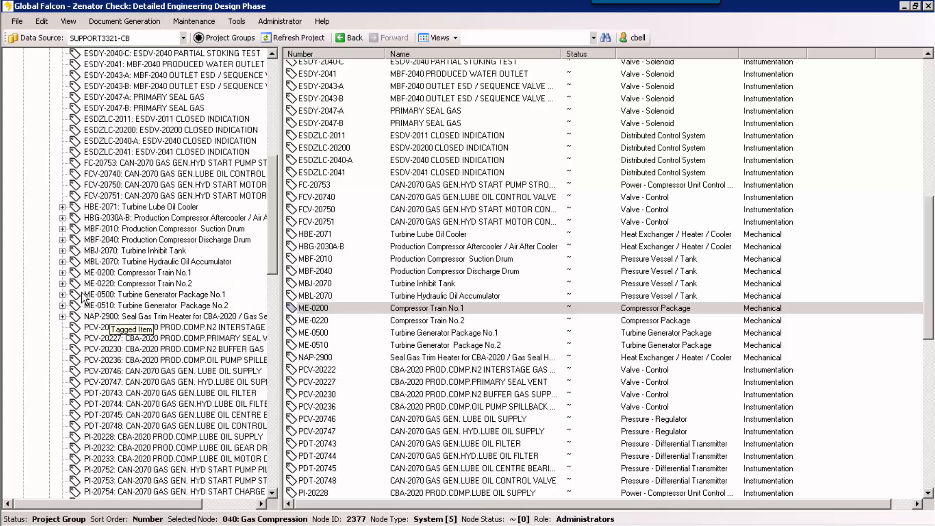
click(63, 273)
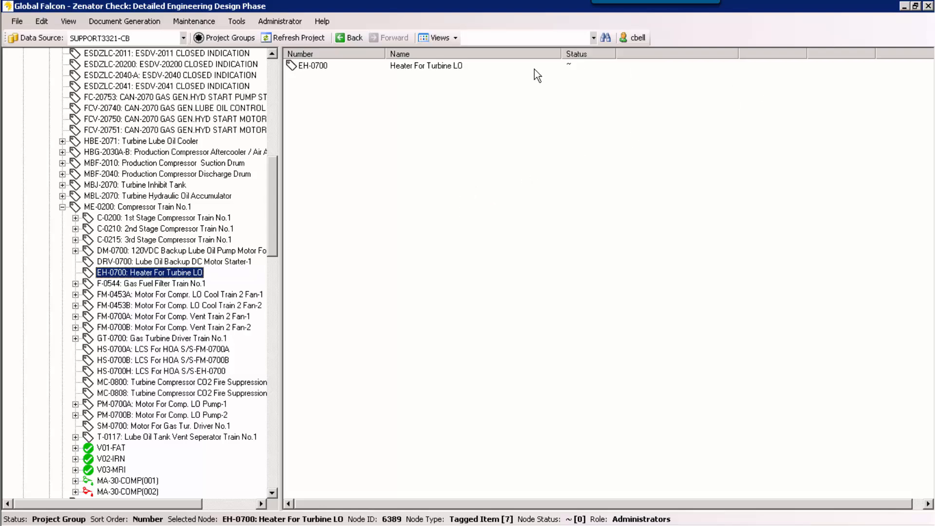
Open the maintenance templates list and filter it to template type Tagged Item ITRs with node type V ITR.
click(145, 19)
mouse_move(186, 22)
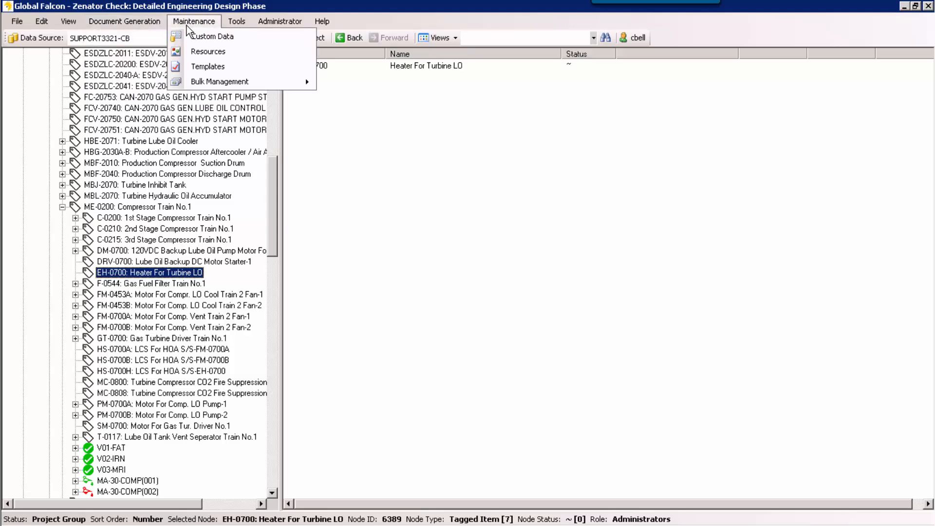
click(203, 64)
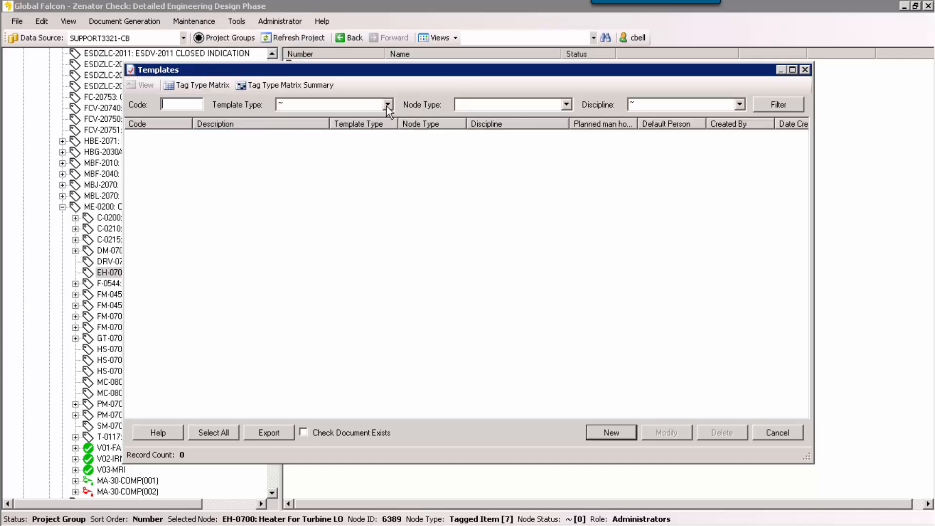
click(386, 106)
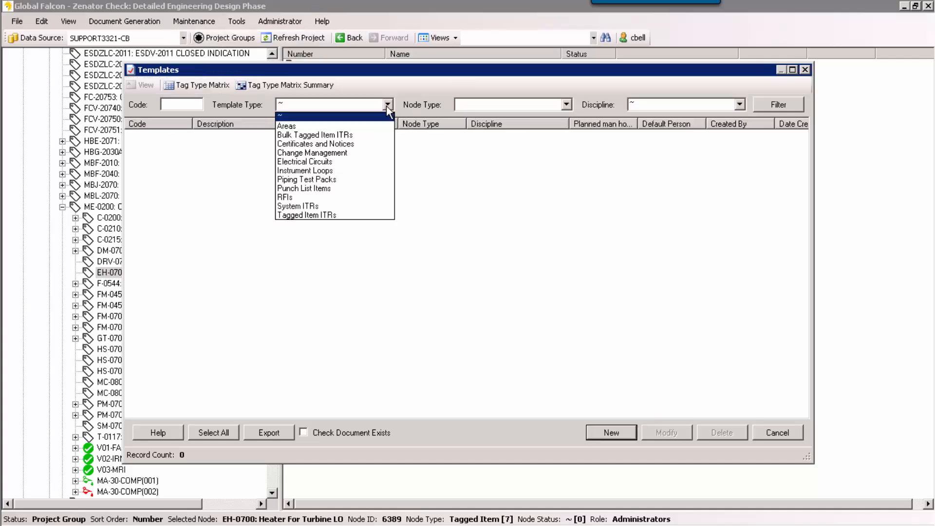
click(344, 215)
click(565, 106)
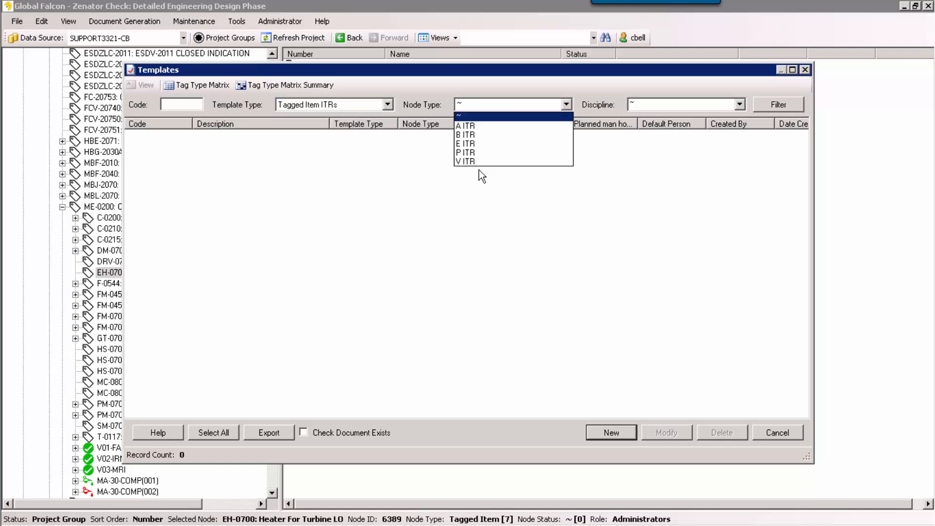
click(479, 161)
click(764, 104)
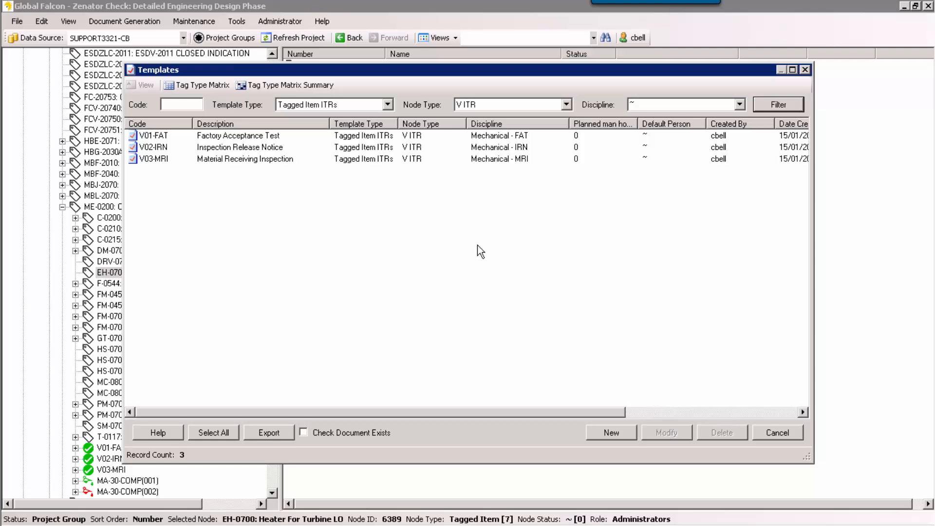
Open the V01-FAT Factory Acceptance Test template and examine its Word document's merge fields and check table in a maximized window.
double_click(242, 141)
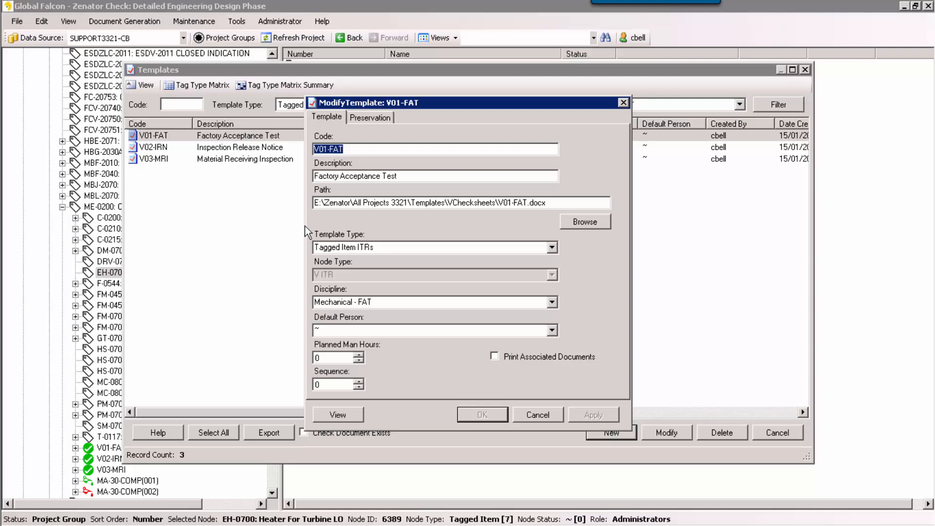
click(343, 414)
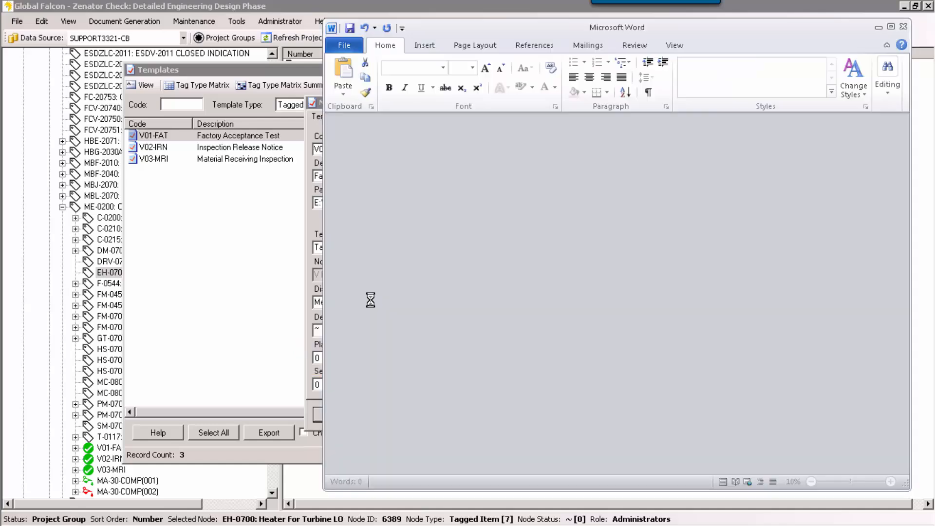
click(417, 315)
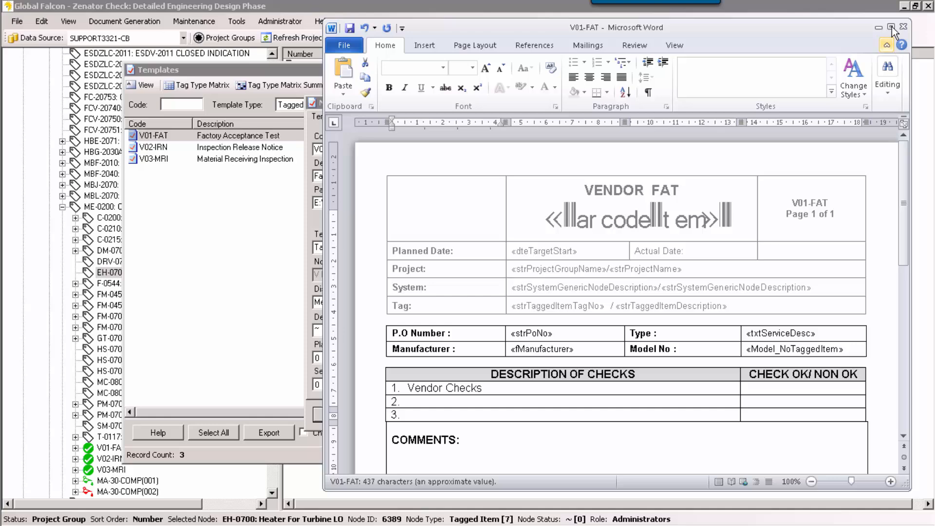
click(891, 28)
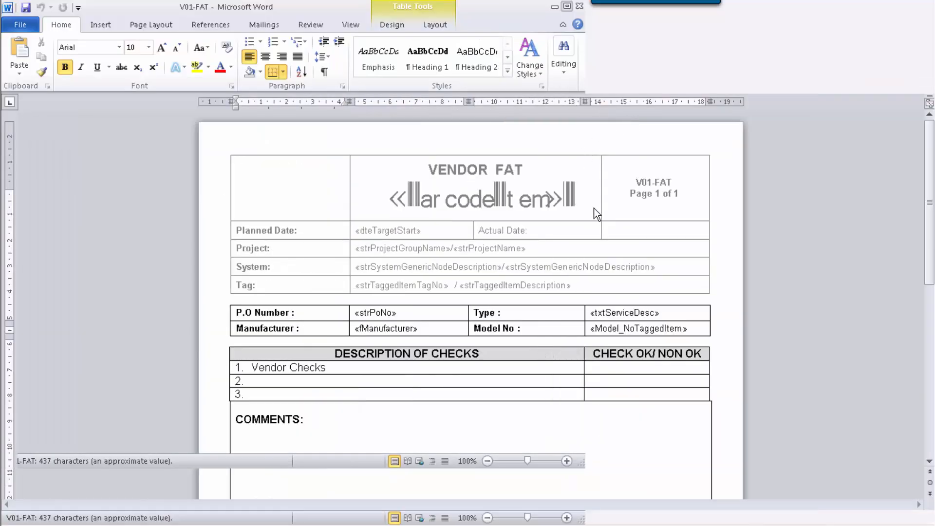
scroll(594, 209, down, 2)
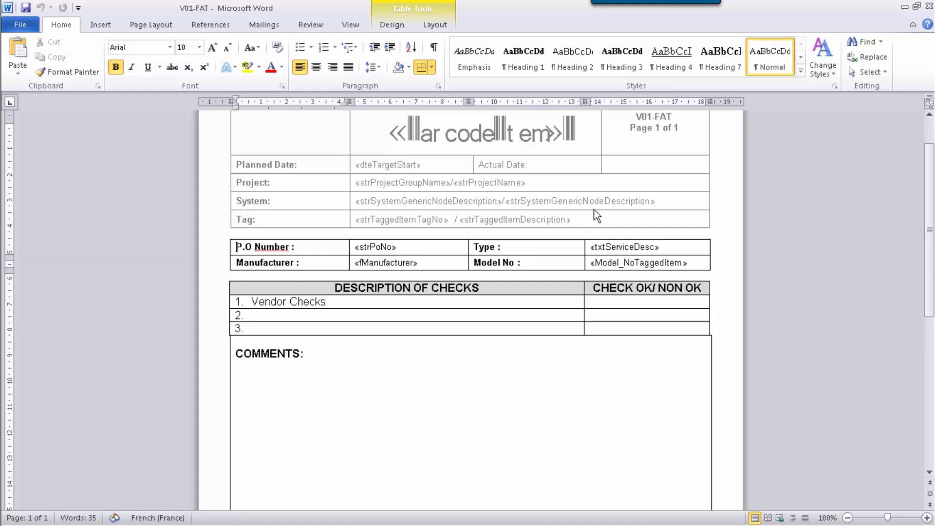
scroll(596, 215, up, 1)
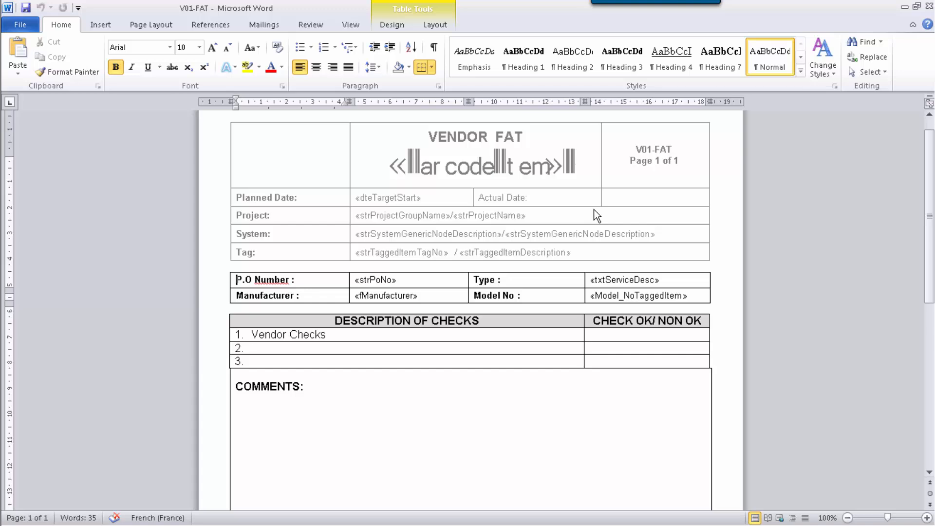
Close the V01-FAT document and leave the template properties and templates list without changes.
click(930, 10)
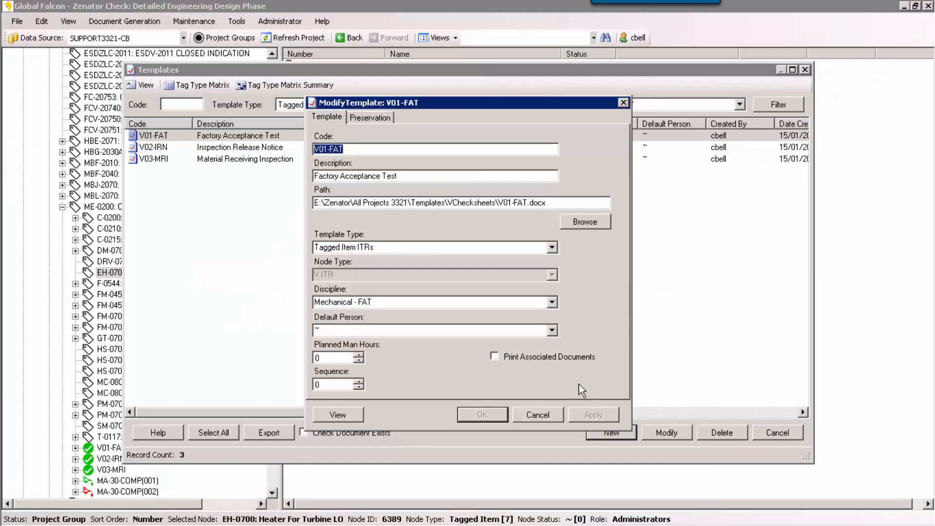
click(545, 414)
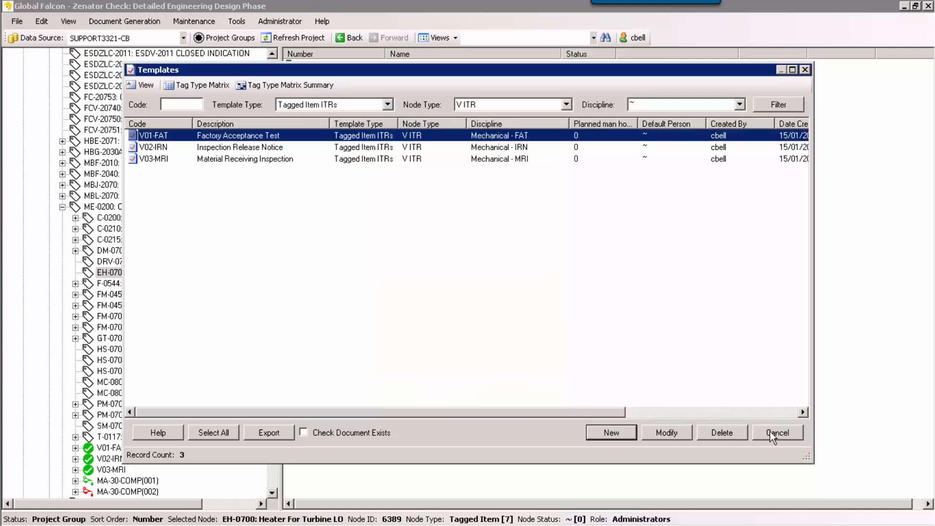
click(770, 431)
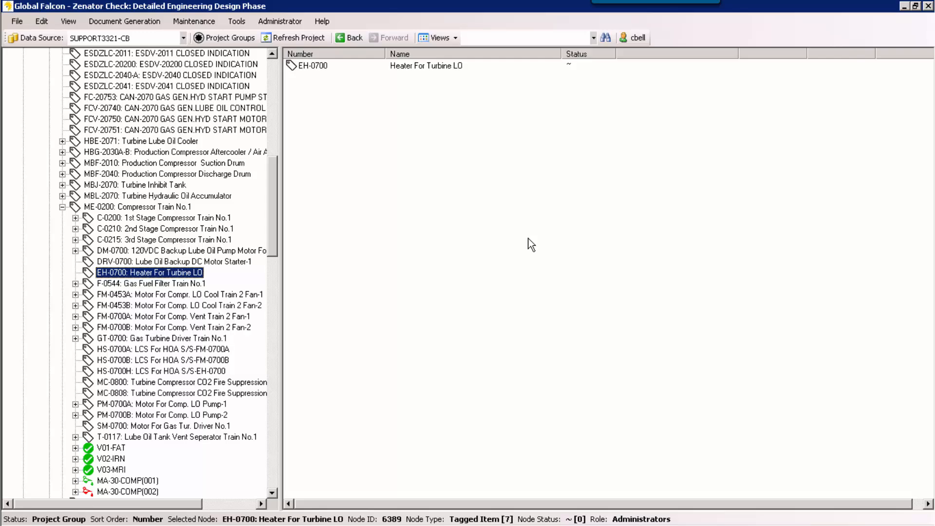
Select ME-0200: Compressor Train No.1 in the project tree and open the Tag Type Matrix.
key(Left)
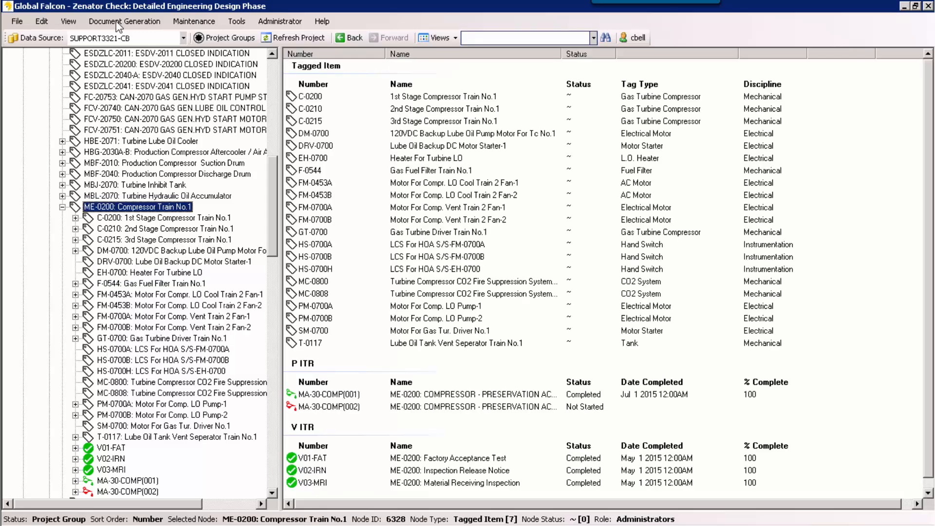
click(117, 21)
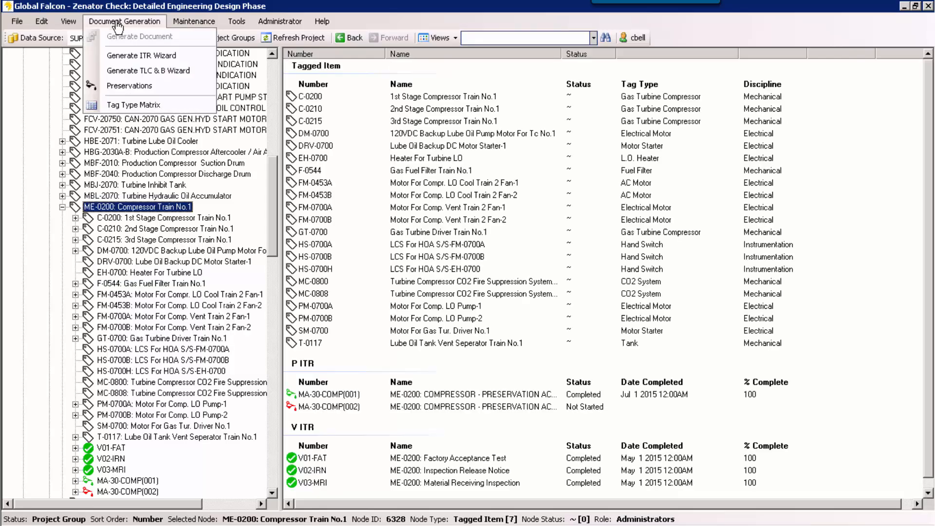
click(132, 103)
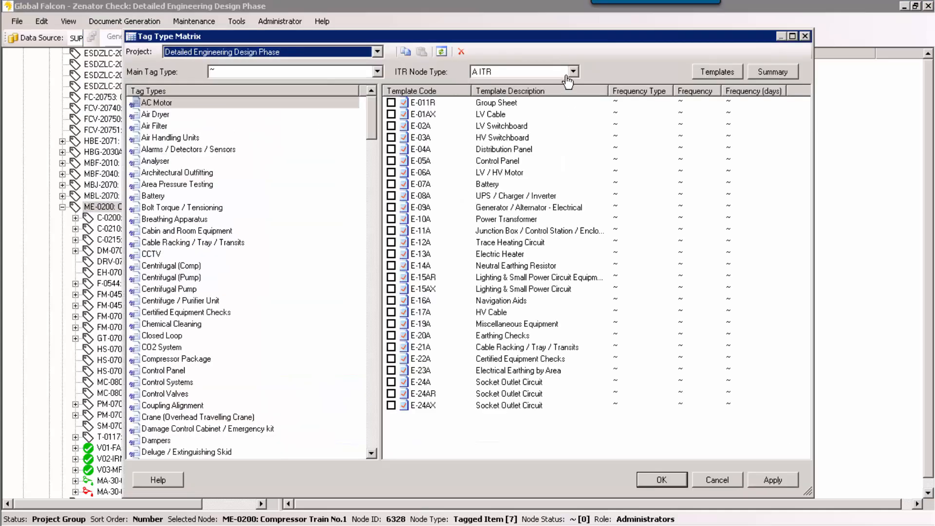
View the V ITR templates assigned to the Compressor Package tag type in the matrix, and close it without changes.
click(574, 72)
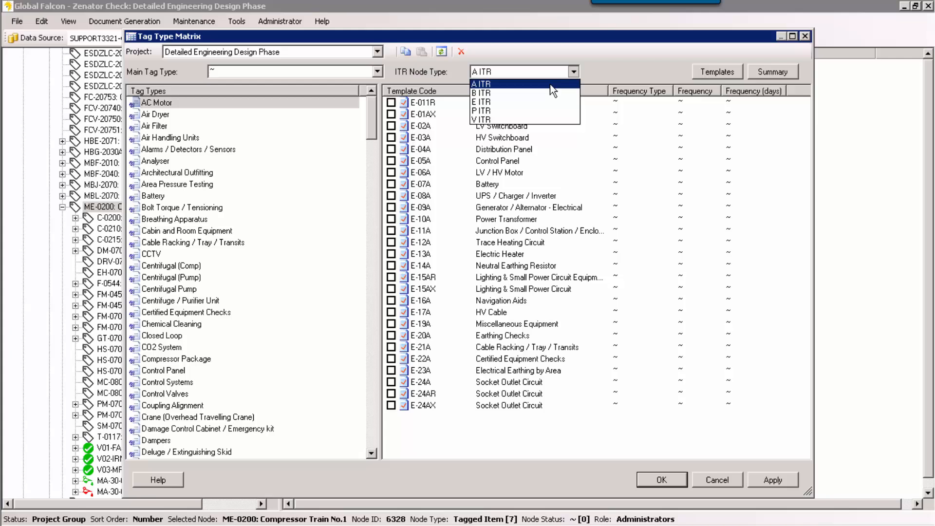
click(486, 120)
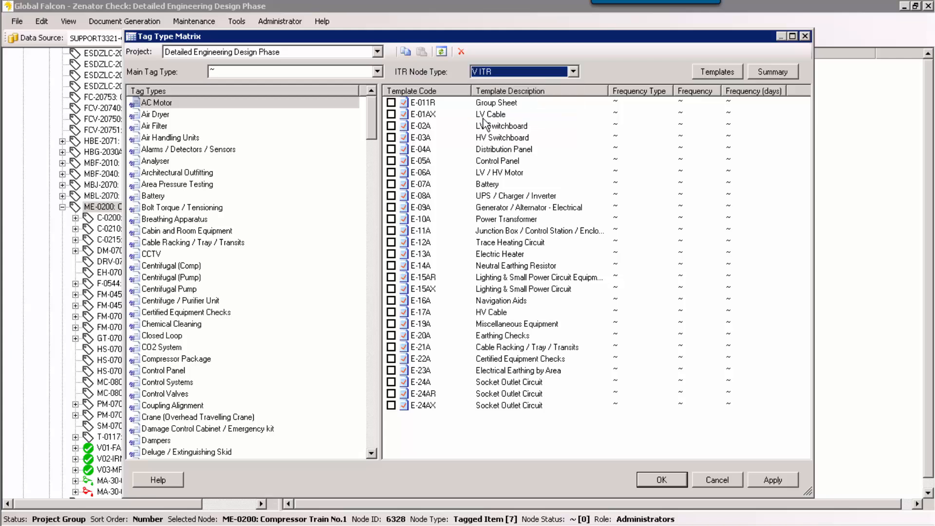
click(192, 359)
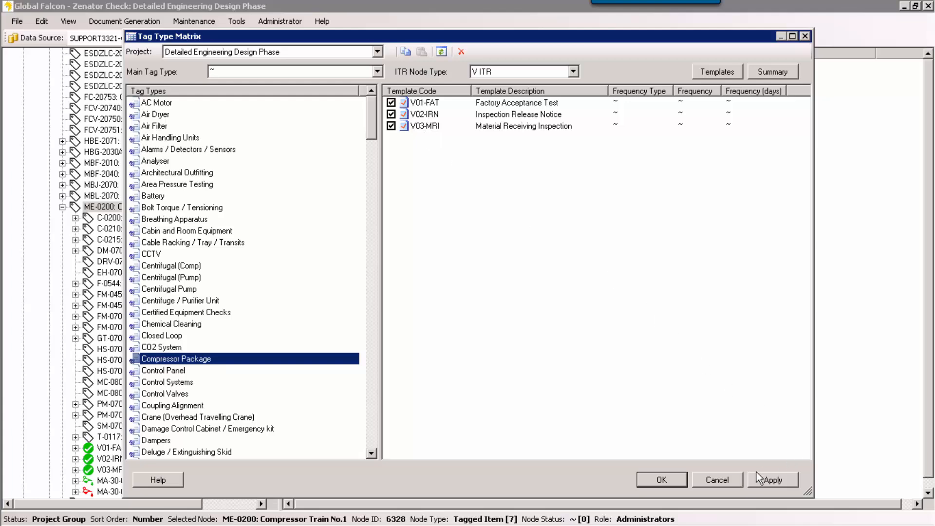
click(728, 481)
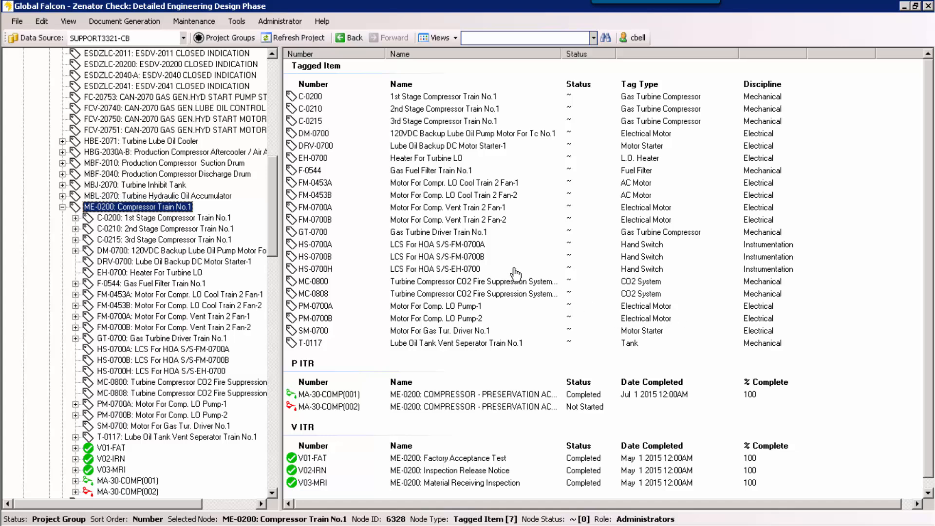
Preview the ITR generation wizard with node type V ITR up to the Systems page, and cancel the wizard.
click(116, 20)
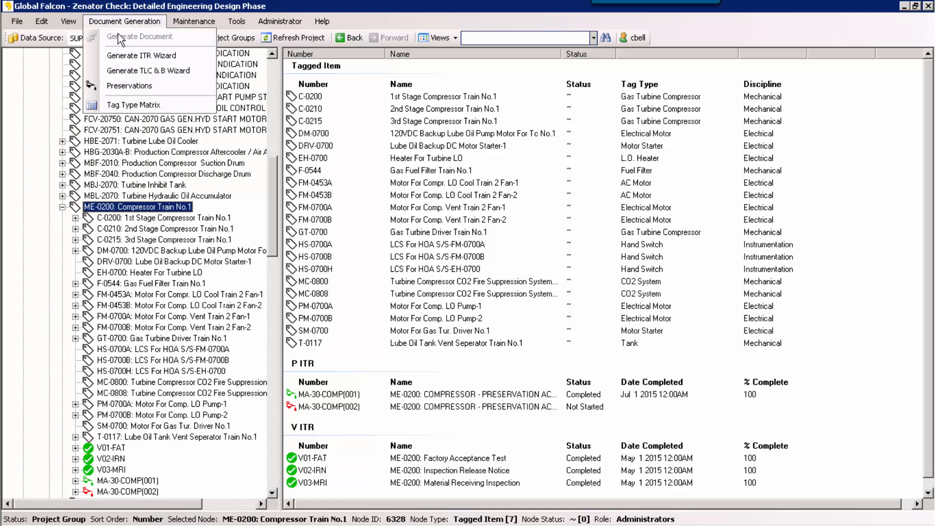
click(125, 55)
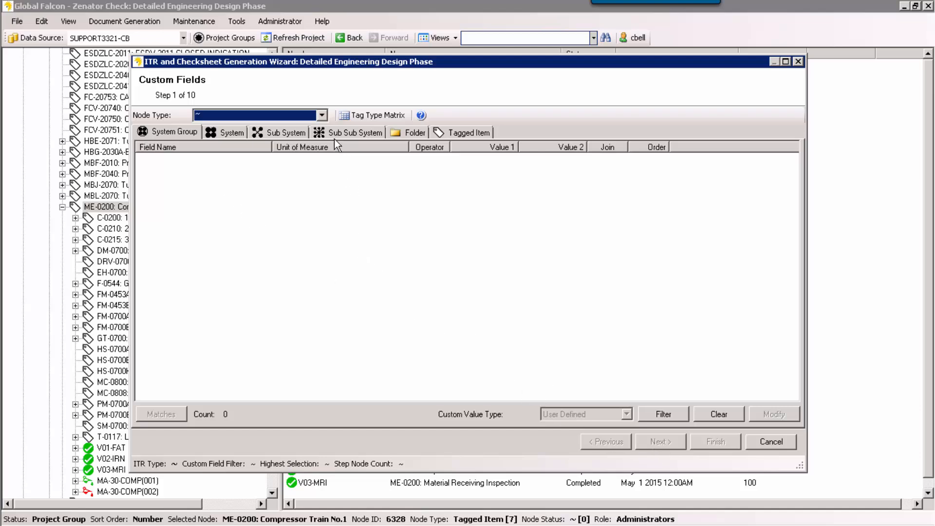
click(305, 118)
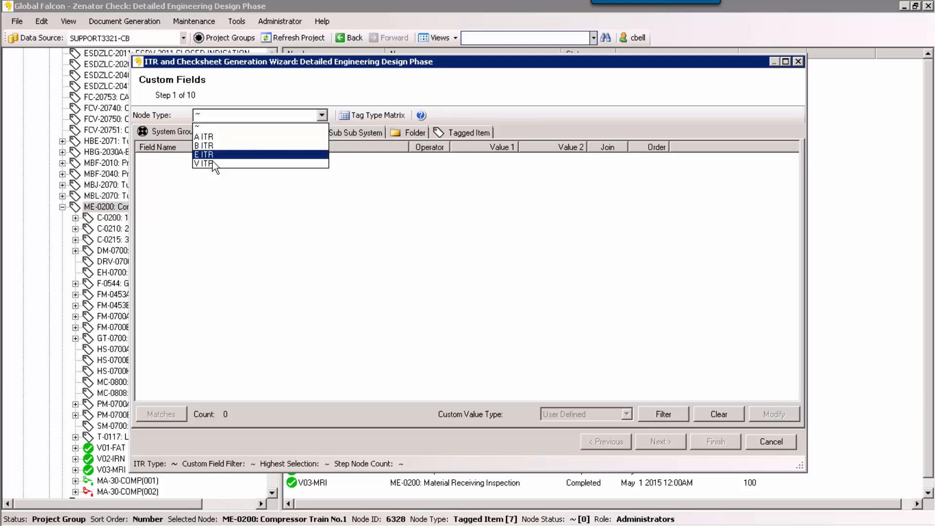
click(213, 163)
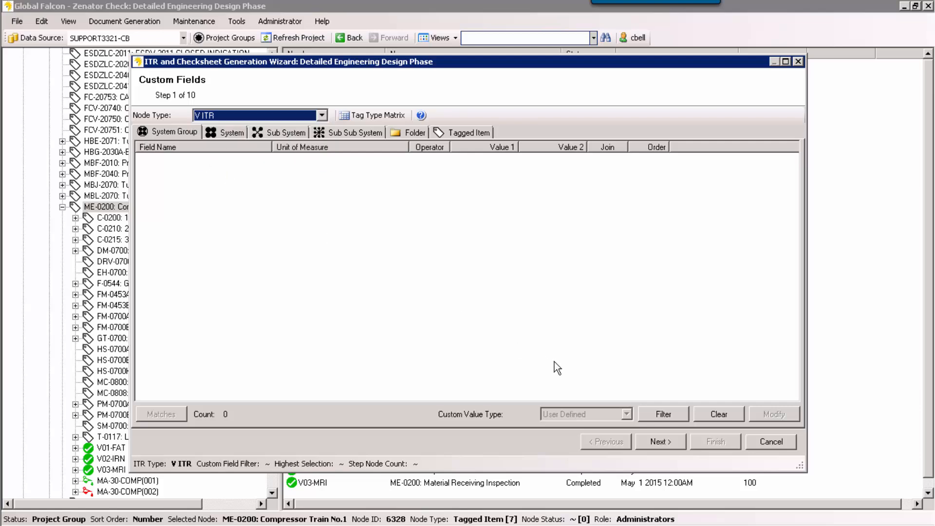
click(668, 445)
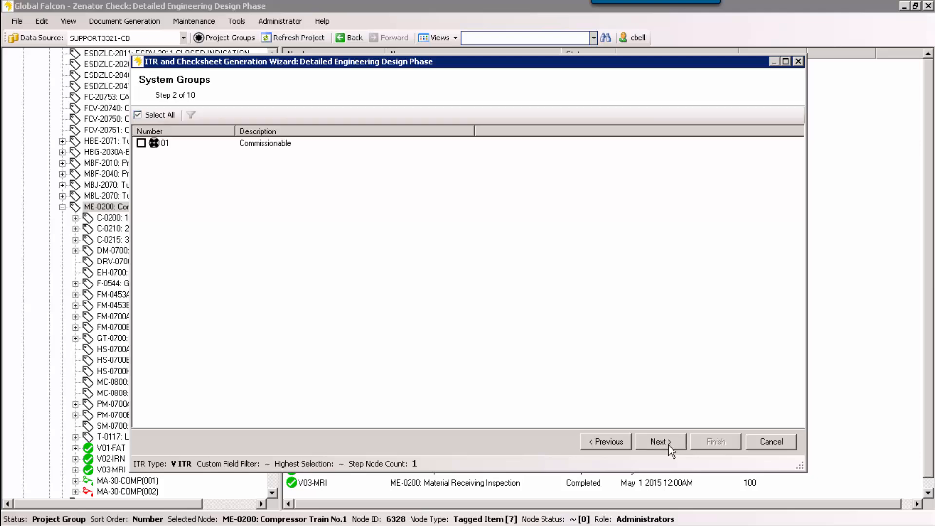
click(668, 445)
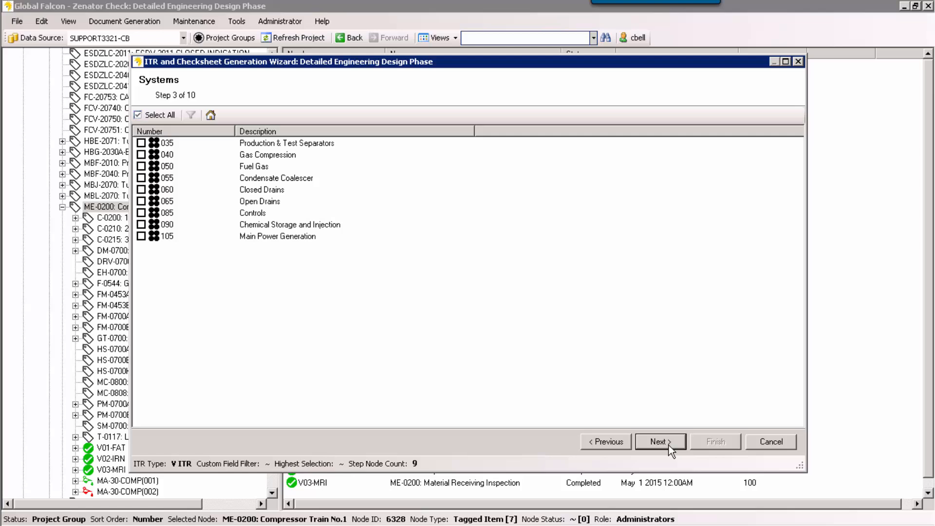
click(765, 443)
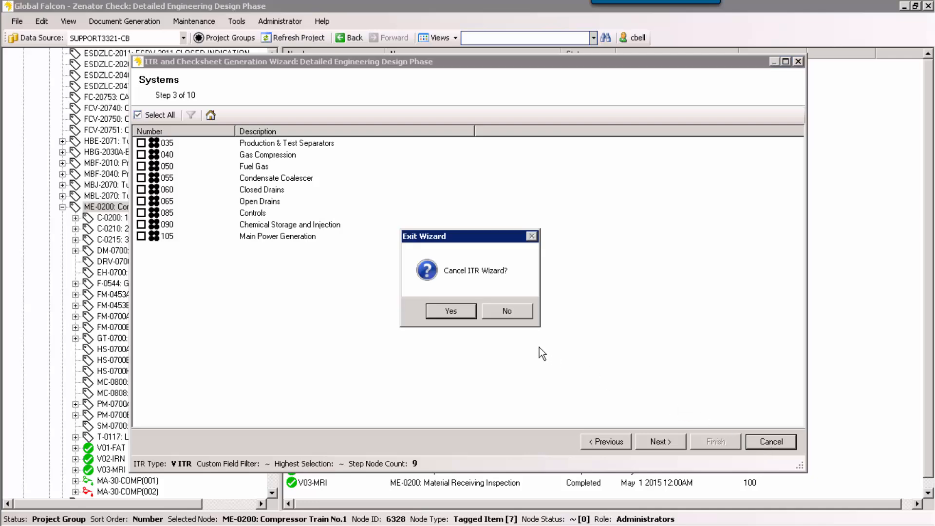
click(452, 311)
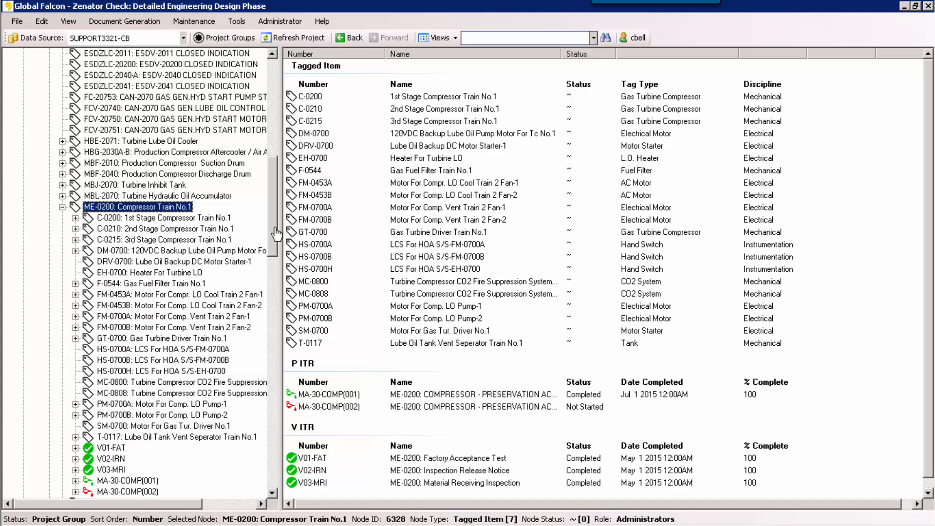
Expand V01-FAT under ME-0200: Compressor Train No.1 to show its checksheet document and the scanned copy beneath it.
drag(274, 229, 270, 258)
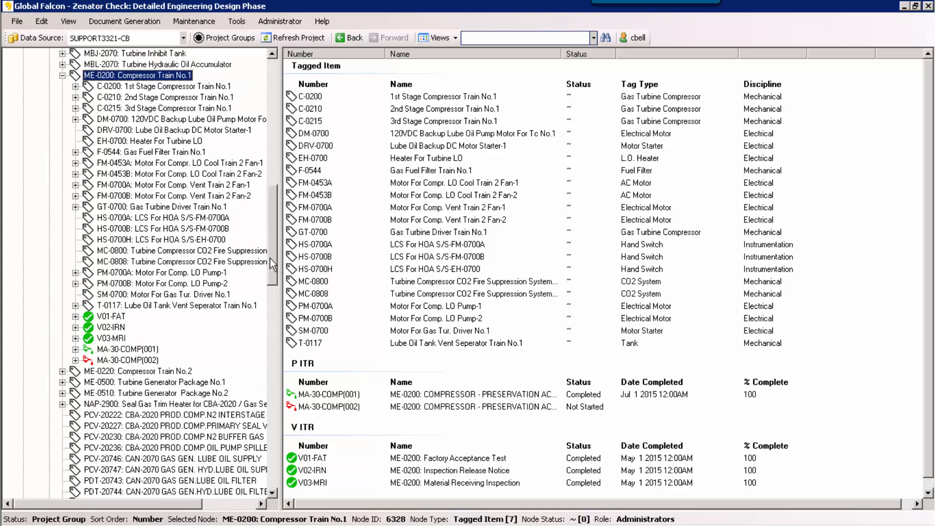
click(75, 317)
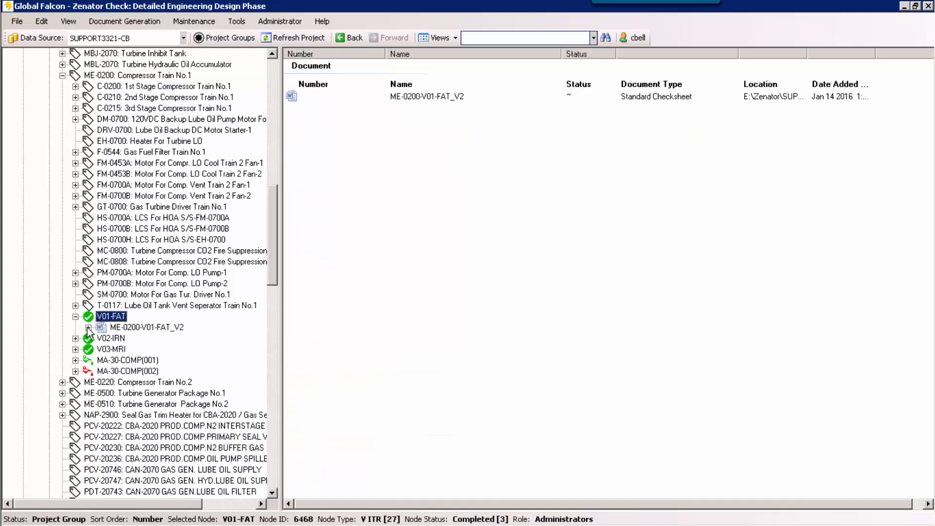
click(88, 327)
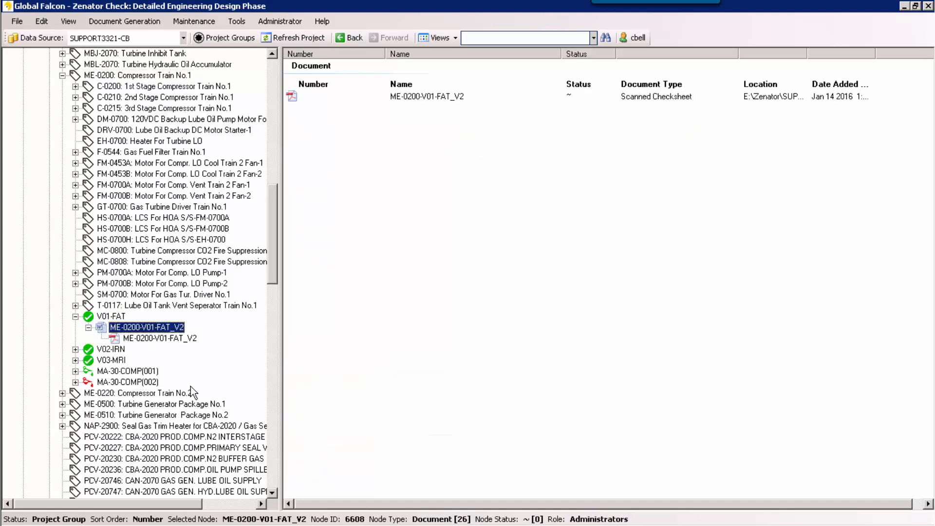
Review the V01-FAT vendor ITR's properties, close them without changes, and expand its documents again.
click(107, 314)
double_click(108, 314)
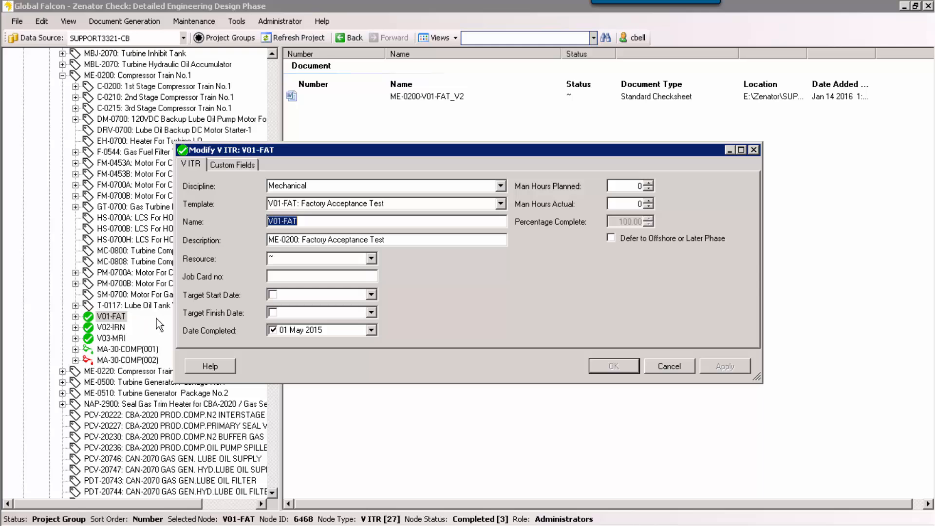
click(665, 366)
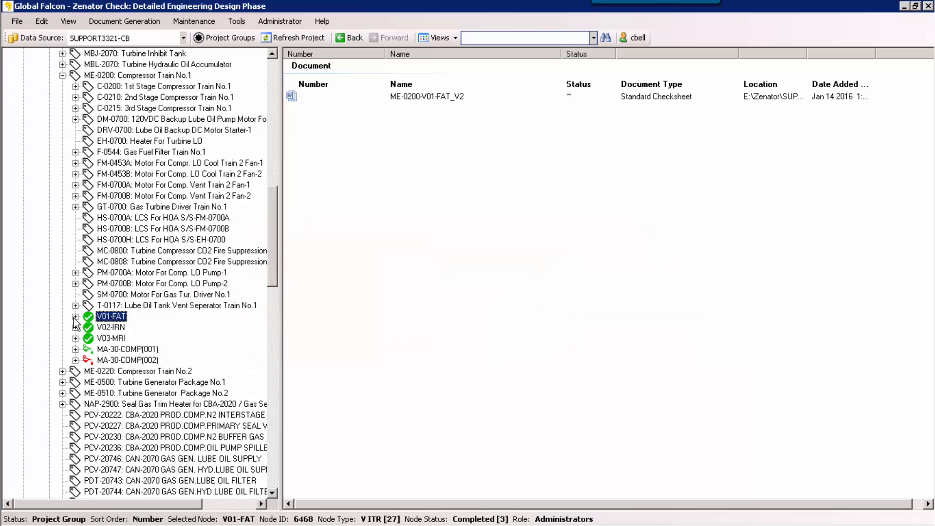
click(75, 316)
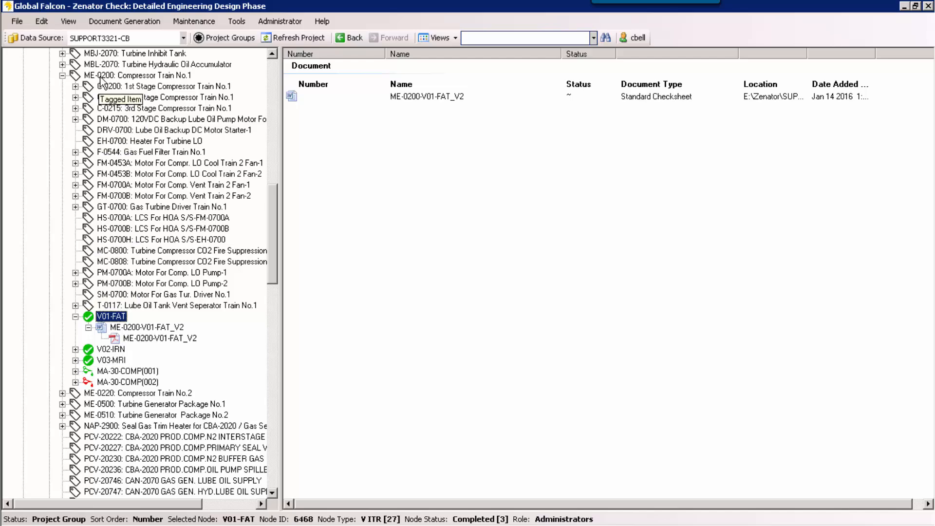
Expand C-0200 and F-0544 under ME-0200: Compressor Train No.1 to view the punch list items carried over from the vendor.
click(121, 76)
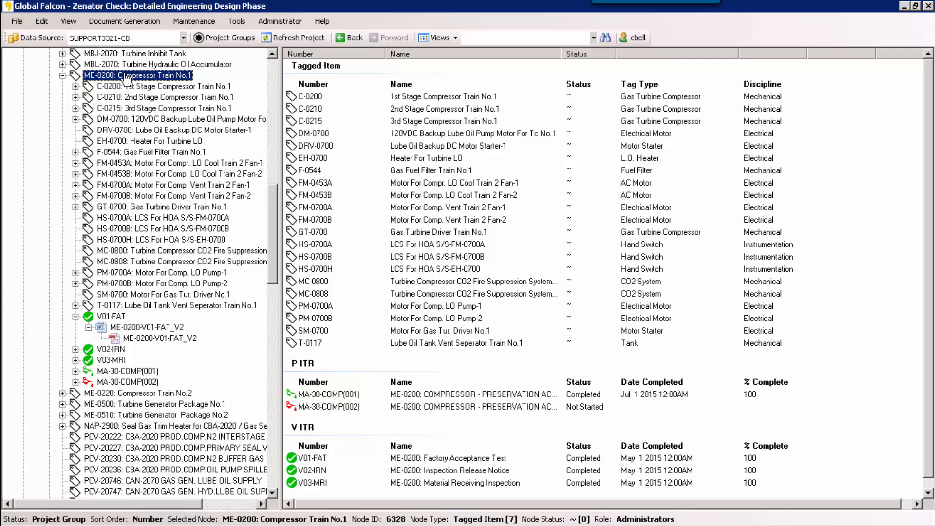
click(76, 87)
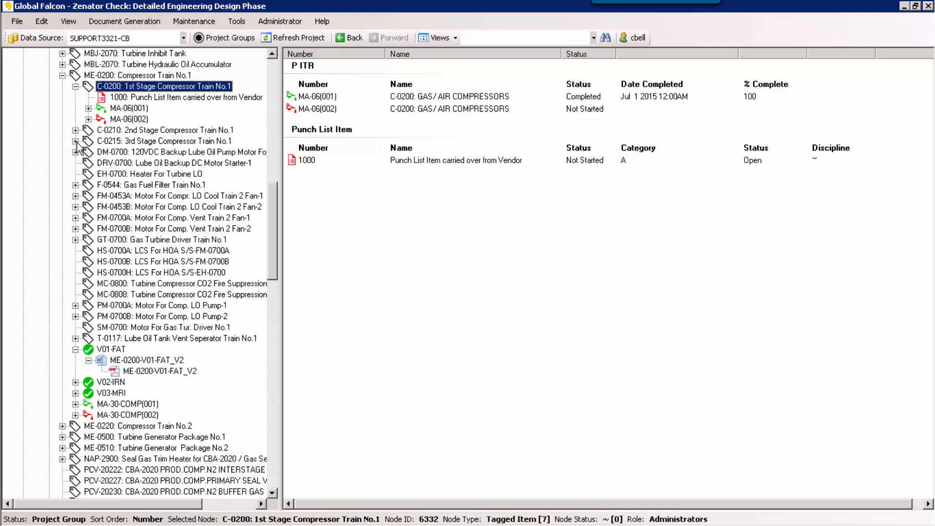
click(76, 185)
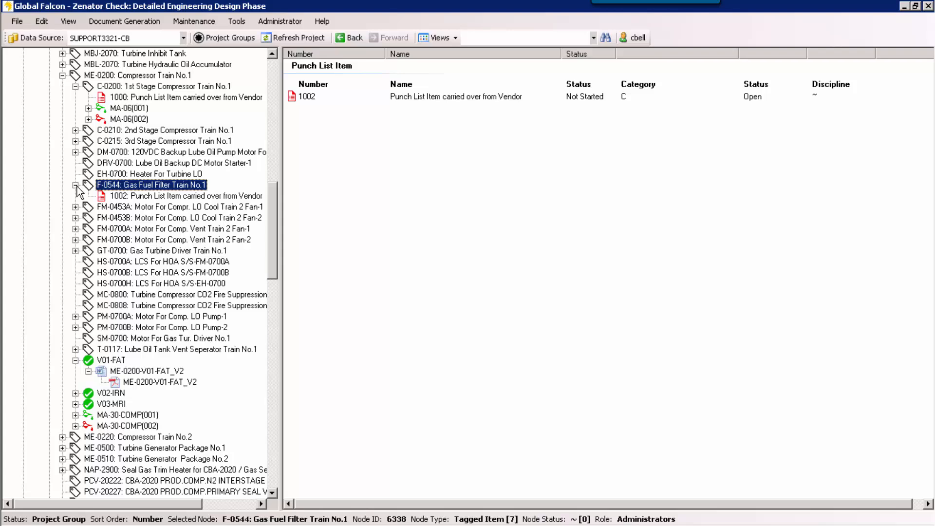
Open the maintenance templates list and filter it to Tagged Item ITRs with node type P ITR and discipline Mechanical.
click(188, 22)
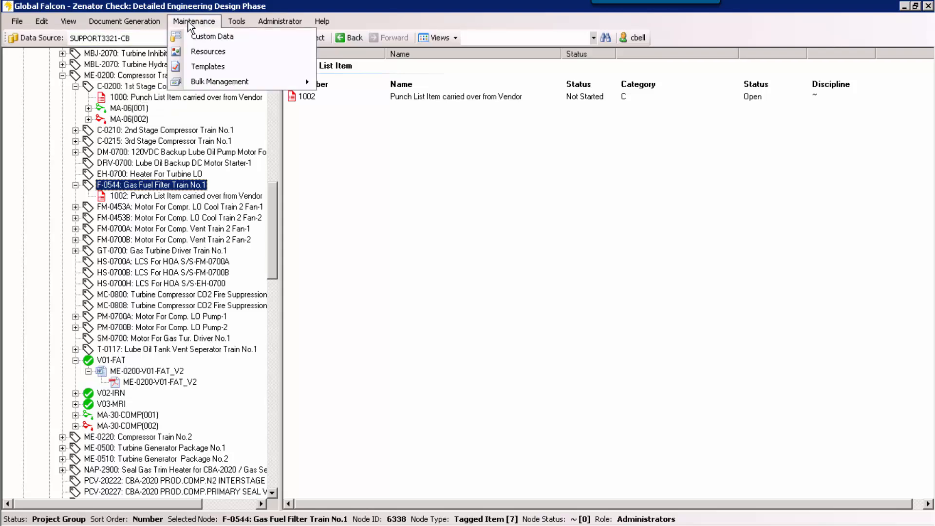
click(206, 67)
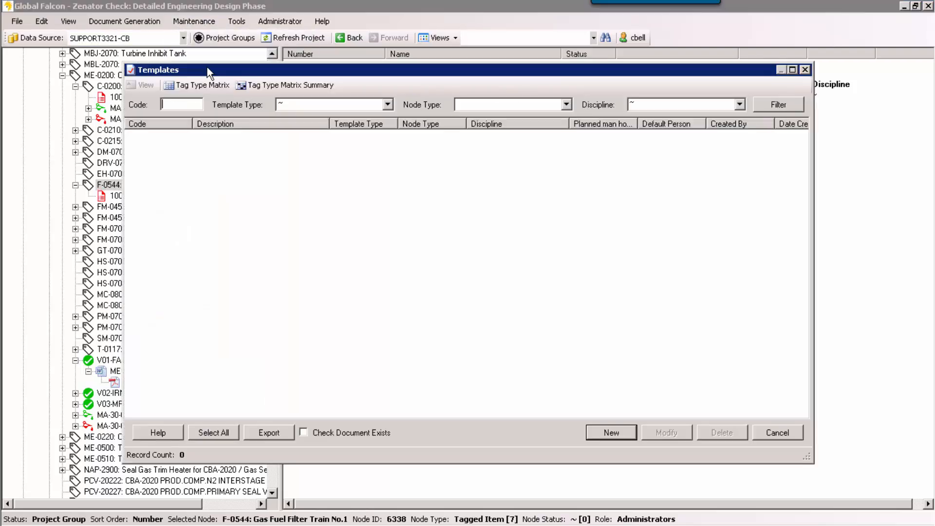
click(387, 104)
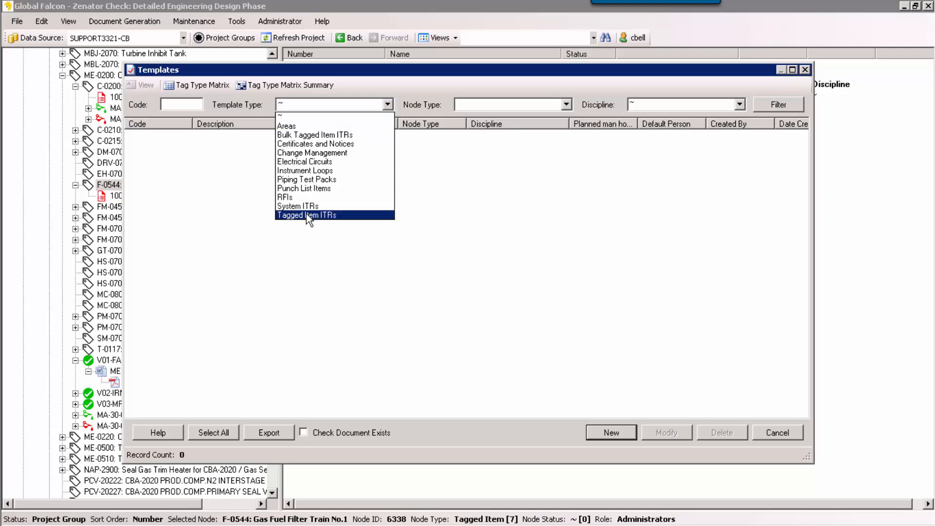
click(308, 215)
click(565, 105)
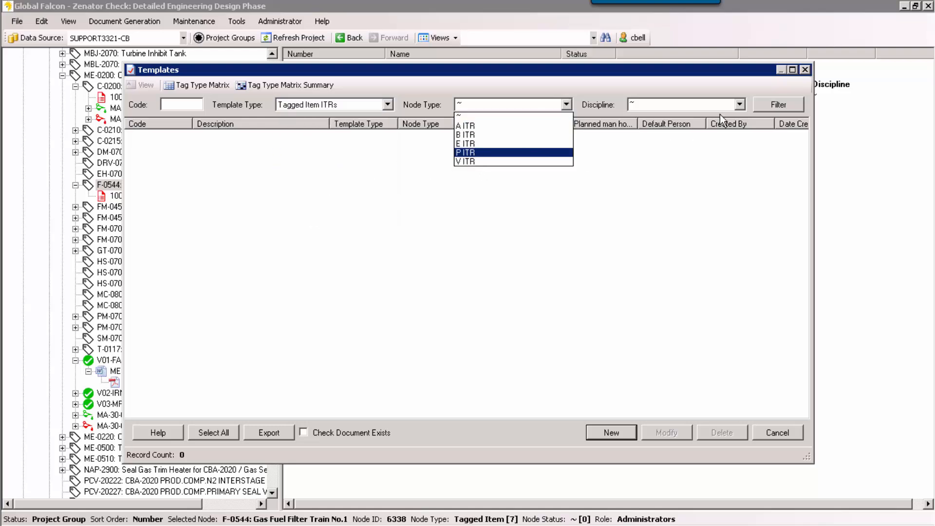
click(737, 105)
click(740, 104)
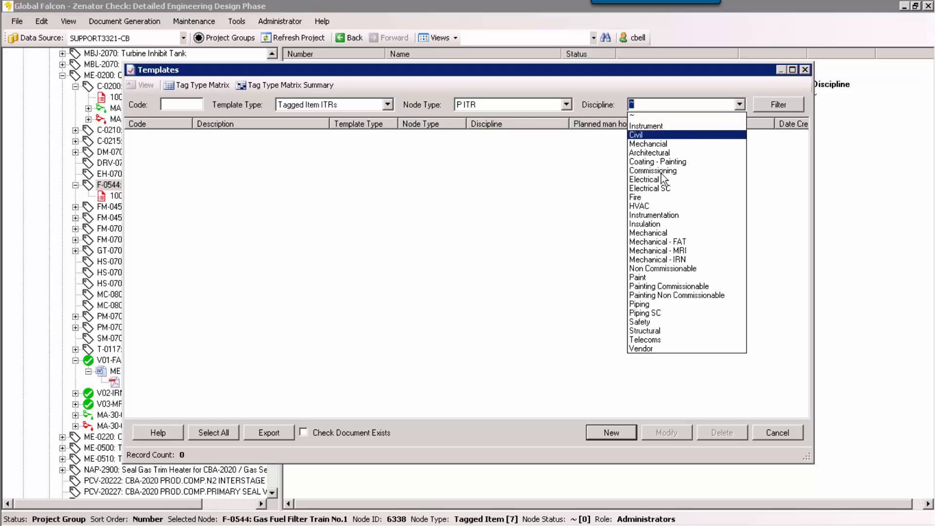
click(667, 233)
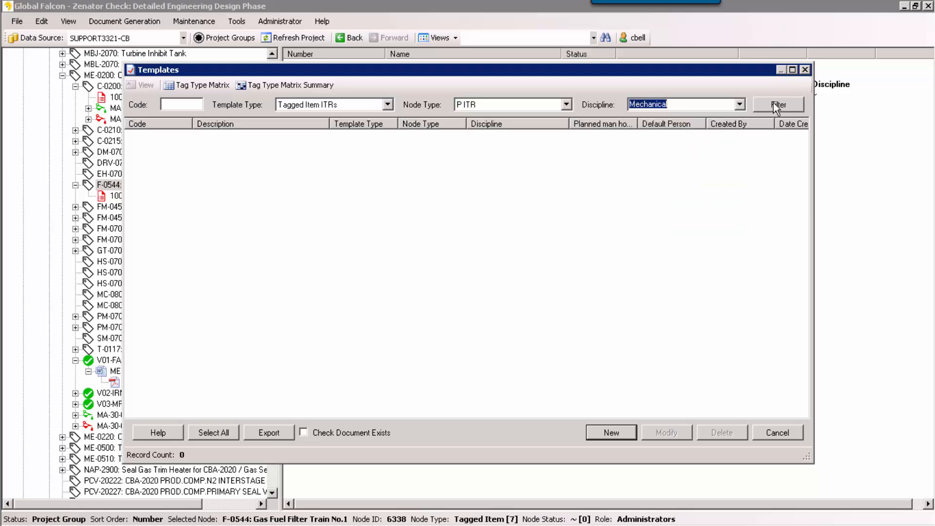
click(773, 104)
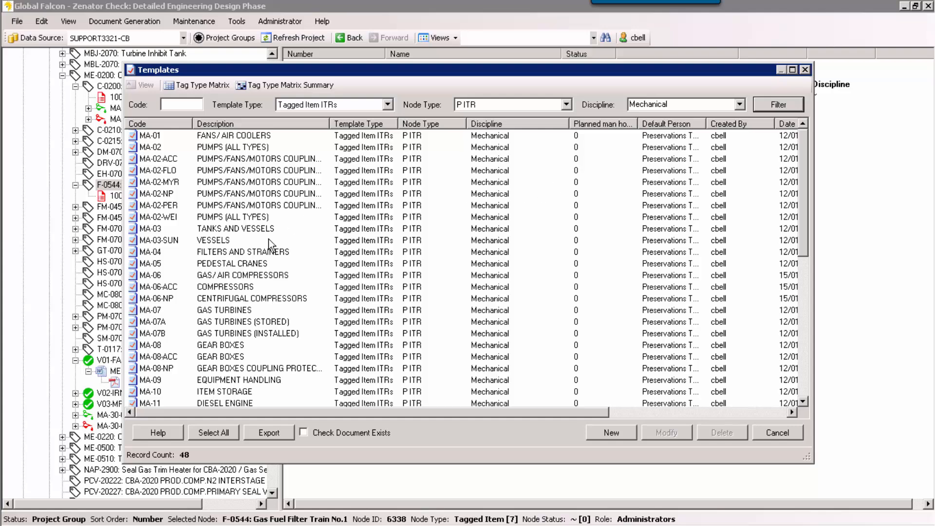
Examine the MA-06-ACC Compressors template's preservation settings and tag status options, and close the template and list without changes.
double_click(230, 288)
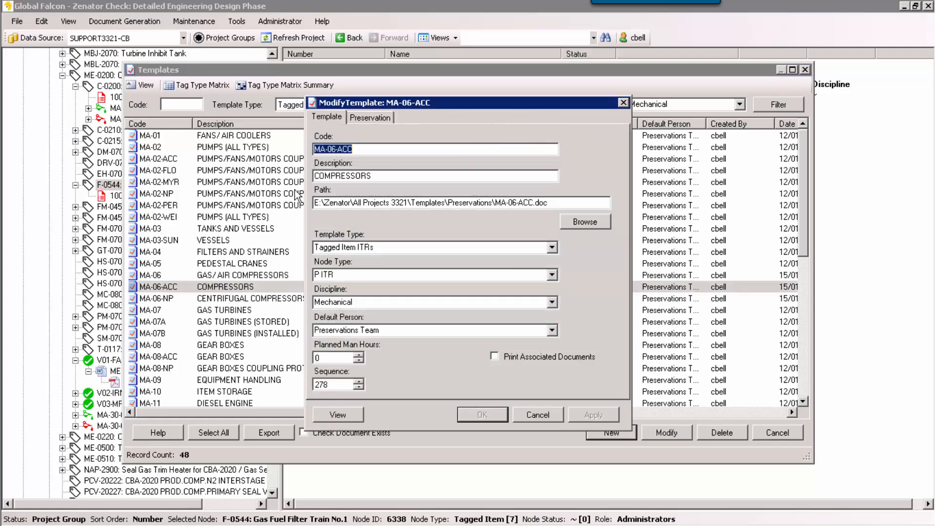
click(370, 117)
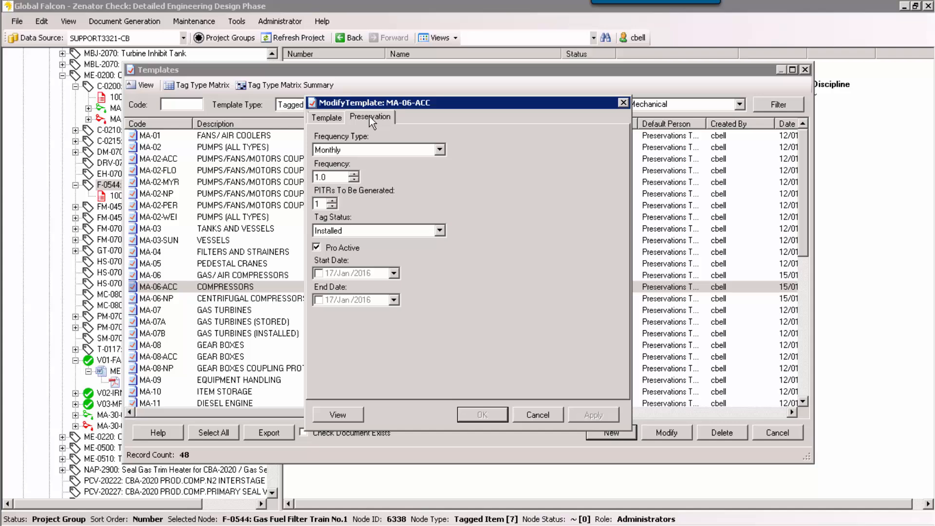
click(440, 231)
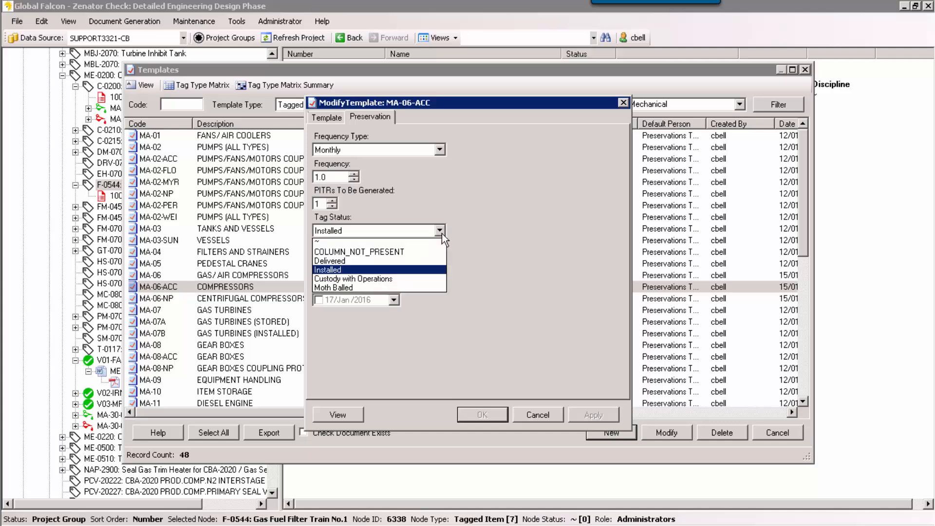
click(441, 231)
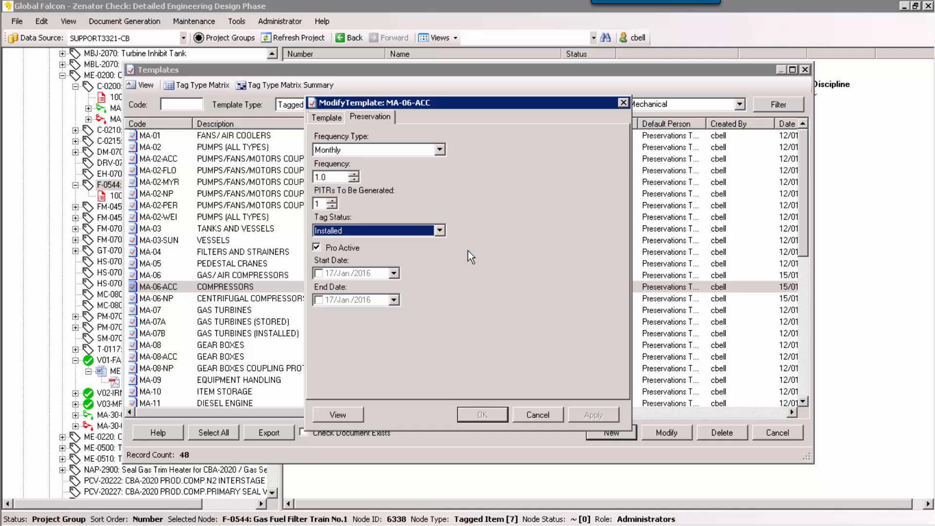
click(537, 415)
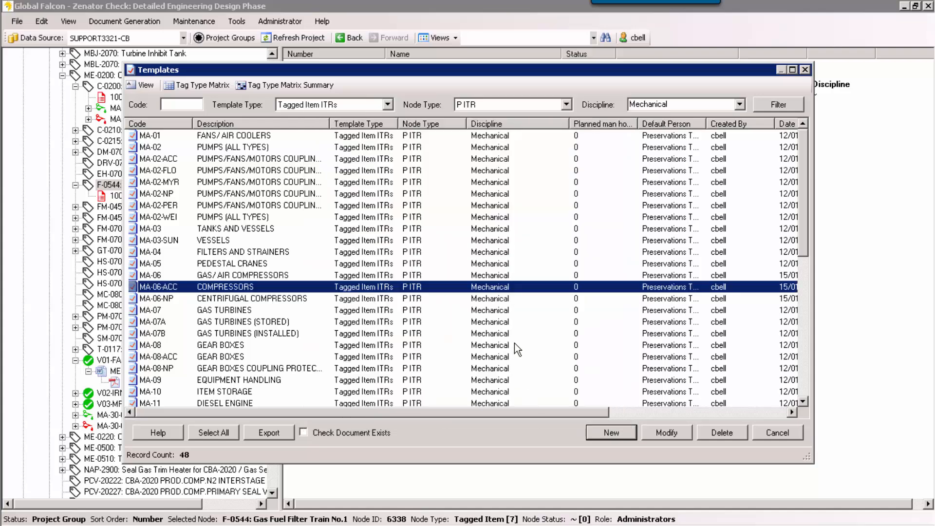
click(804, 69)
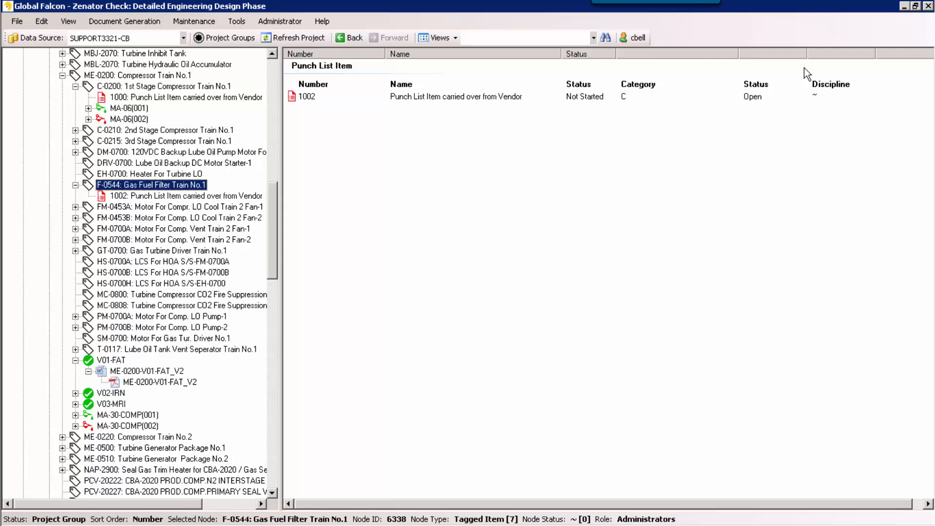
Open bulk tag management and filter the tags to system group 01: Commissionable and system 040: Gas Compression.
click(194, 22)
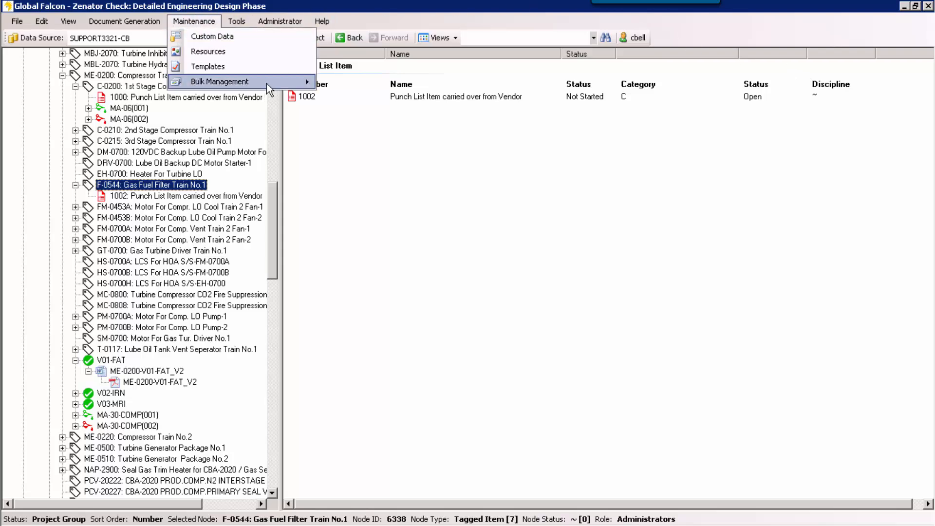
mouse_move(295, 88)
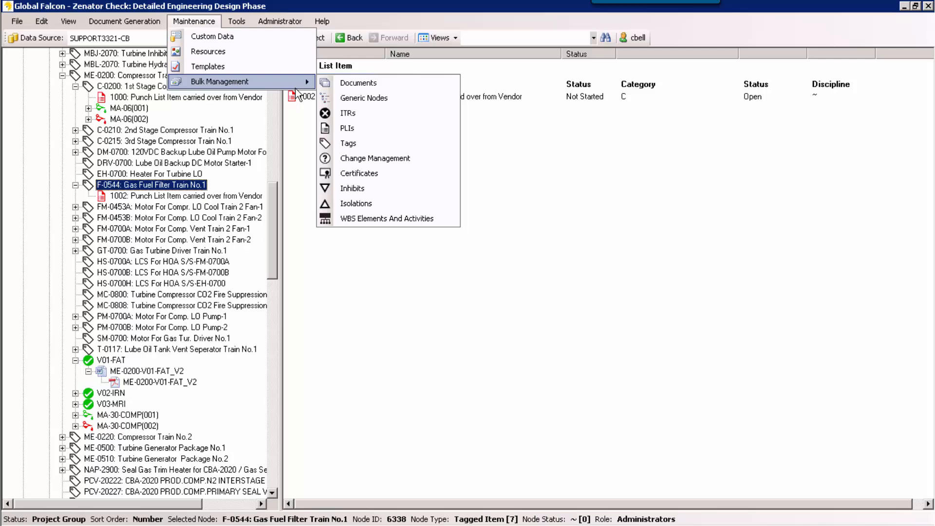
click(354, 143)
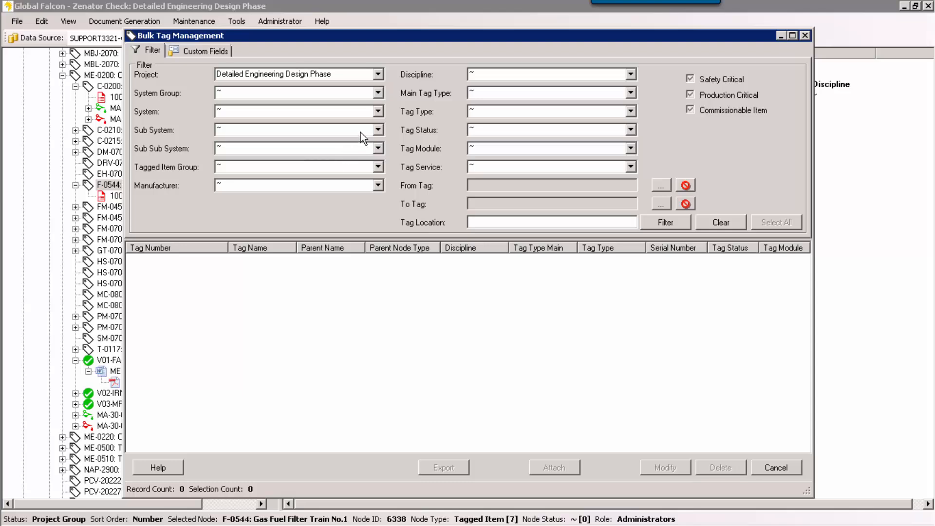
click(378, 93)
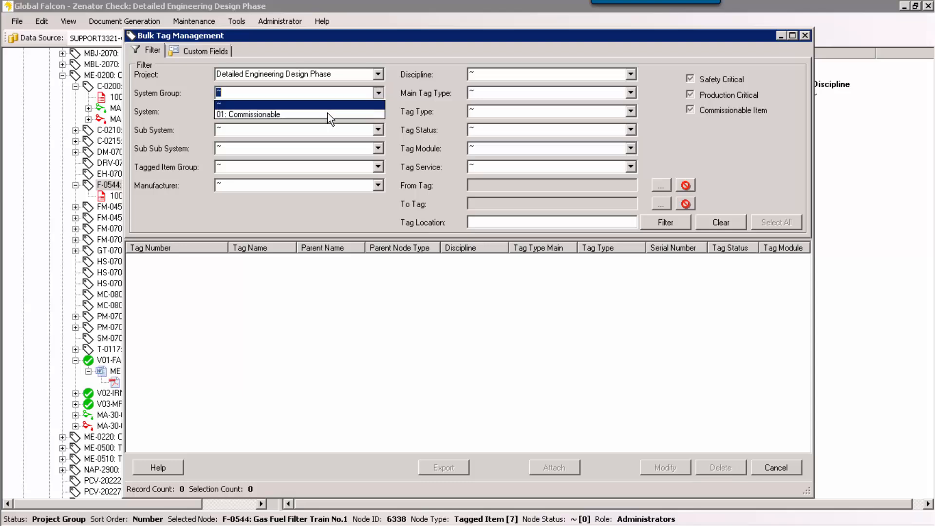
click(311, 115)
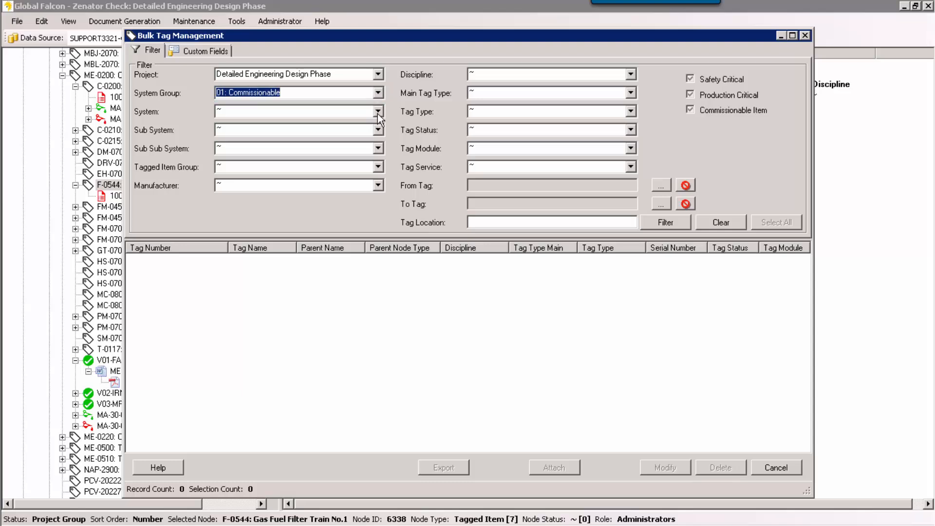
click(378, 112)
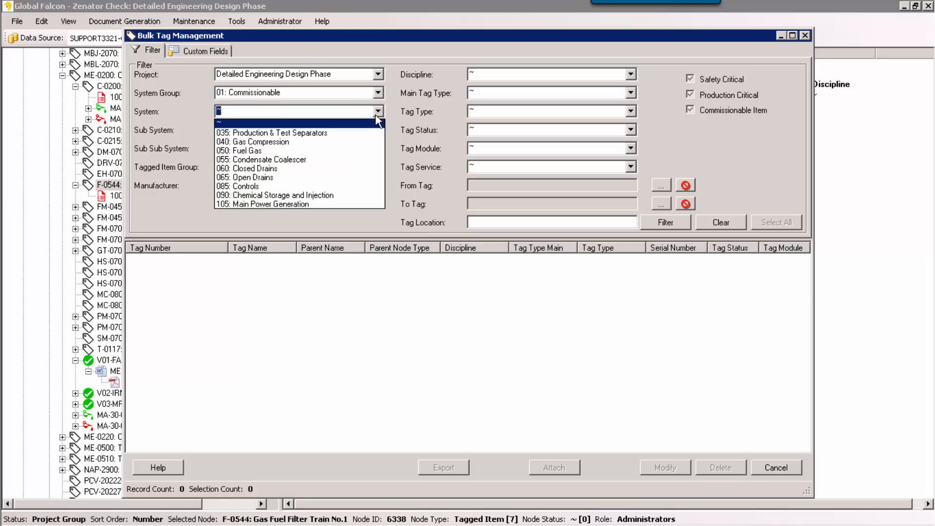
click(291, 142)
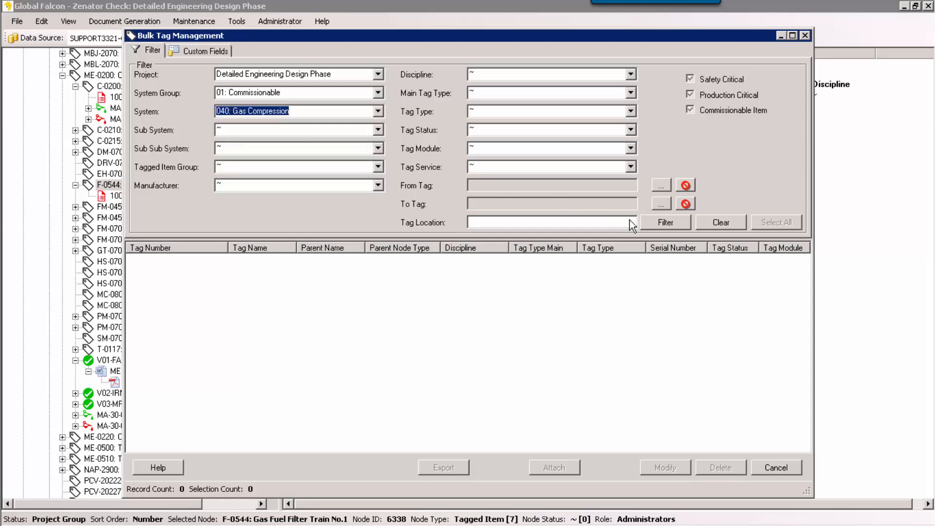
click(665, 222)
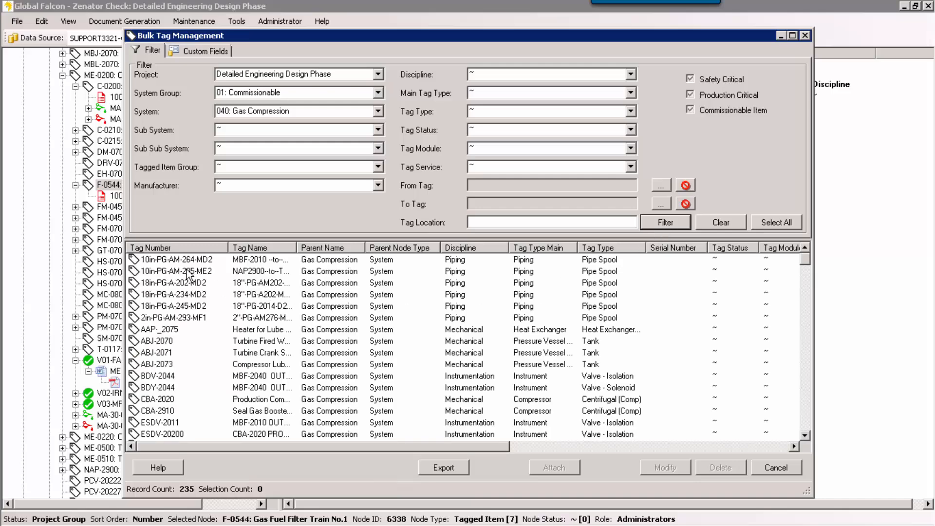
Select the tags from AAP-_2075 through CBA-2910 together, and close bulk tag management without modifying them.
click(175, 331)
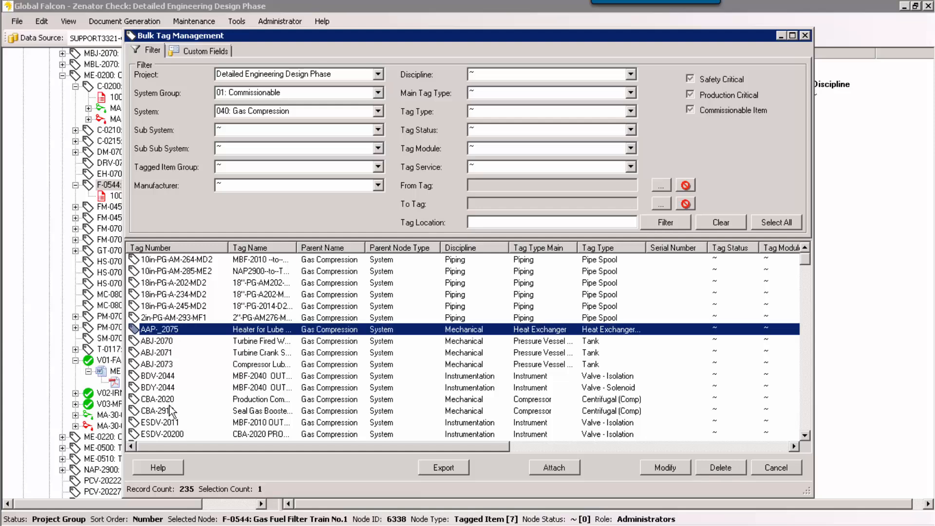
shift+click(171, 412)
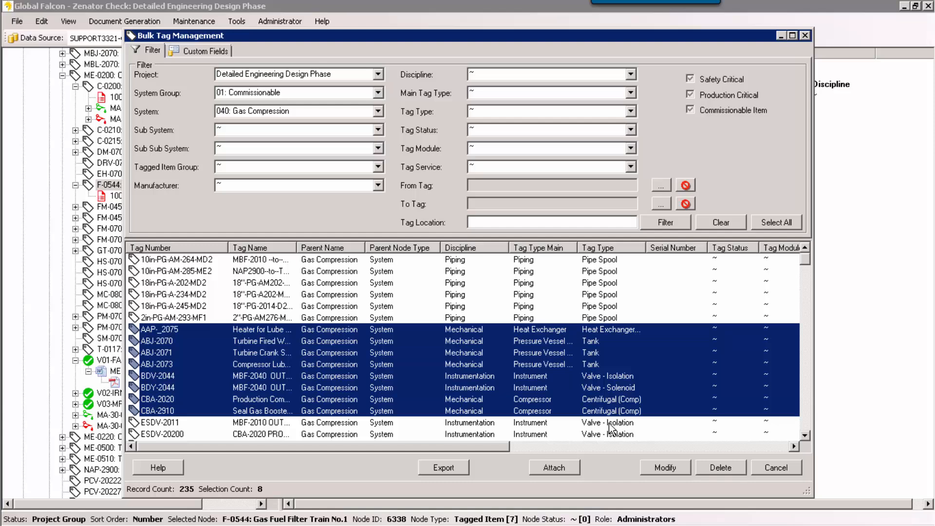
click(805, 36)
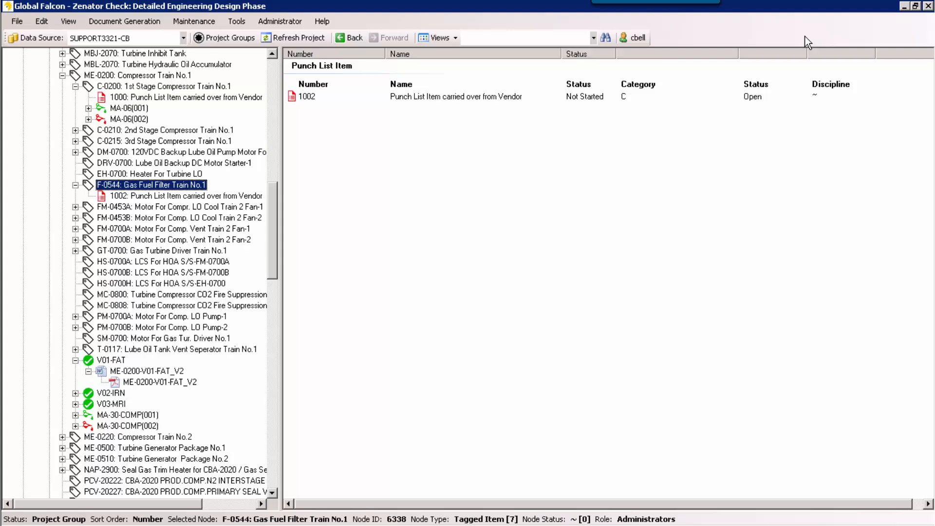
Select preservation ITRs MA-06(001) and MA-06(002) in turn under C-0200: 1st Stage Compressor Train No.1 to view their documents.
click(134, 23)
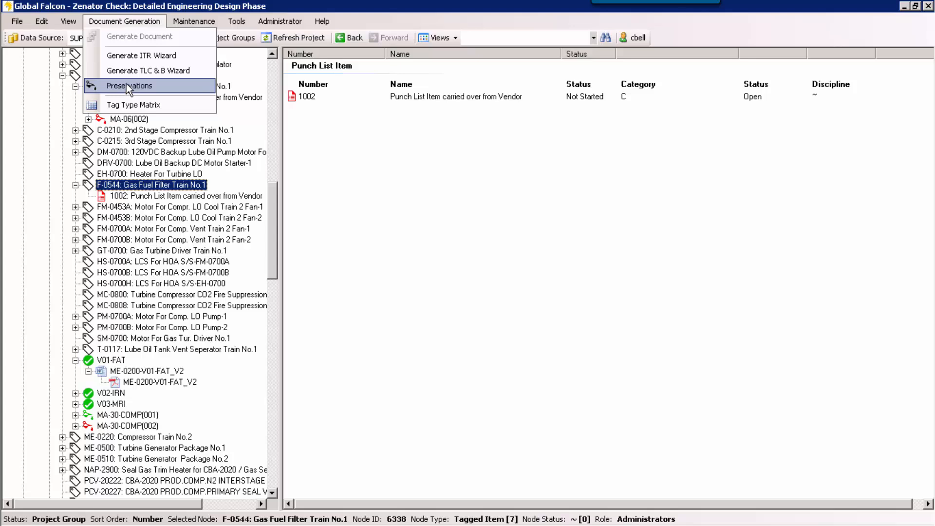
click(271, 194)
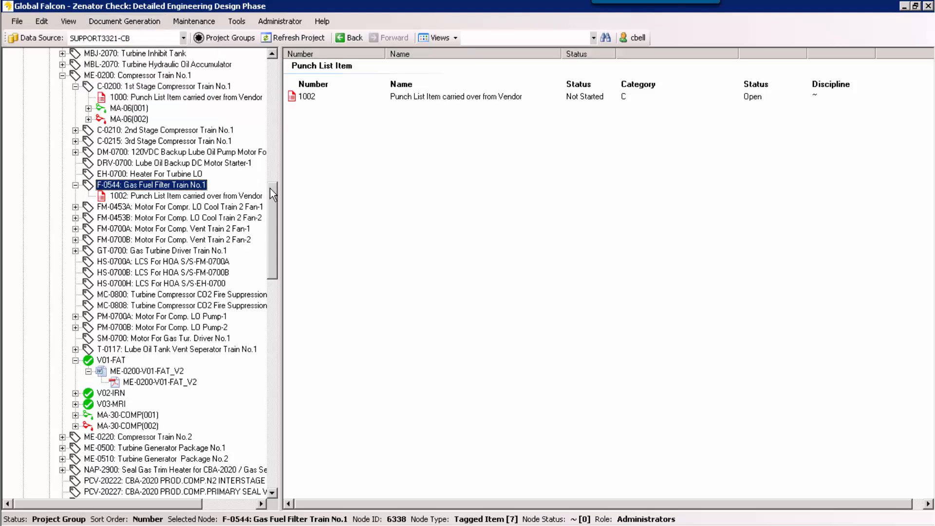
drag(270, 188, 270, 183)
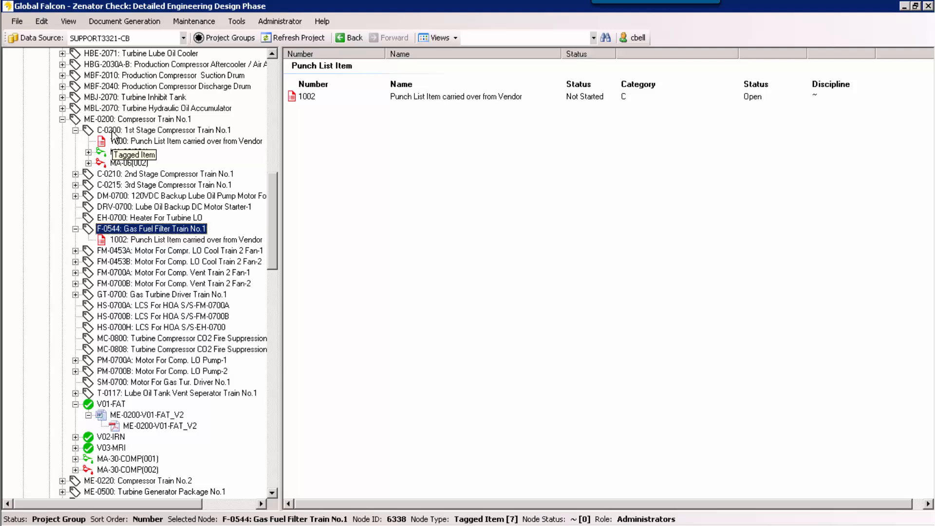
click(110, 153)
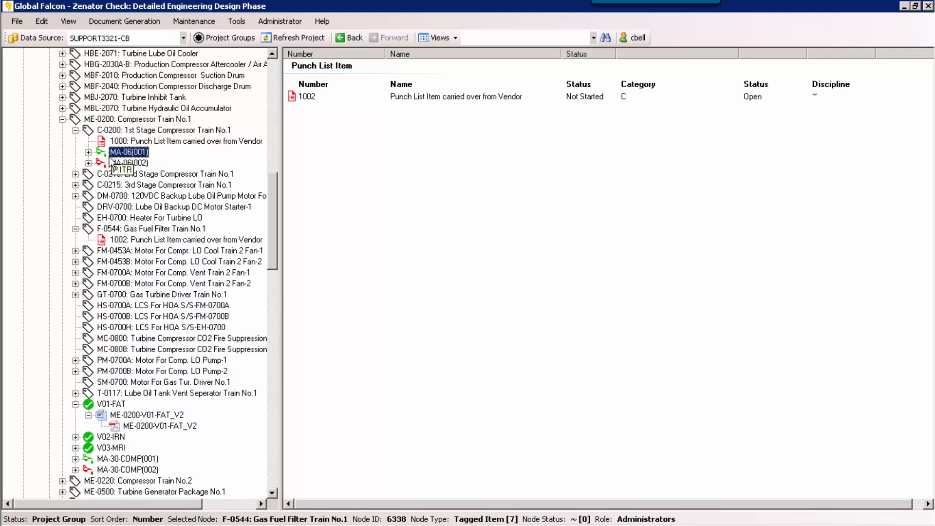
click(116, 165)
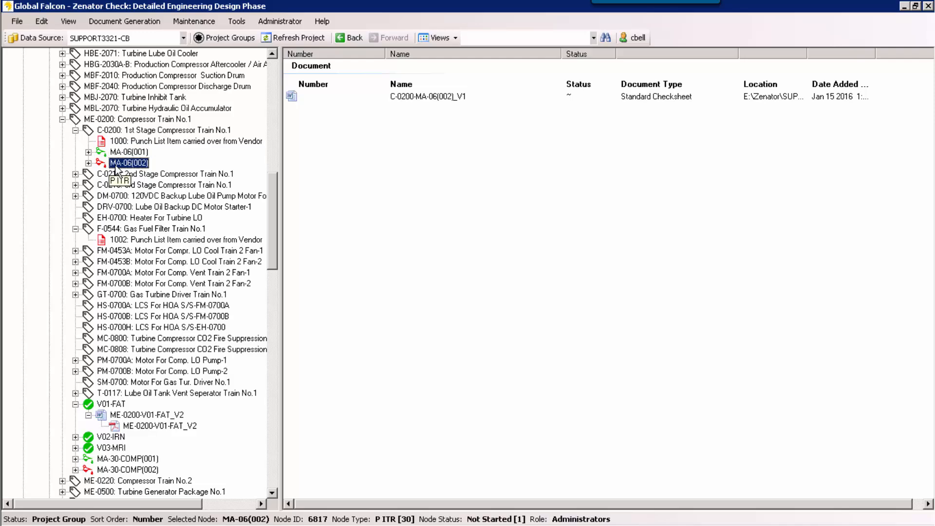
Review the target and completion dates and frequency settings of preservation ITR MA-30-COMP(001), and close its properties without changes.
drag(270, 217, 268, 246)
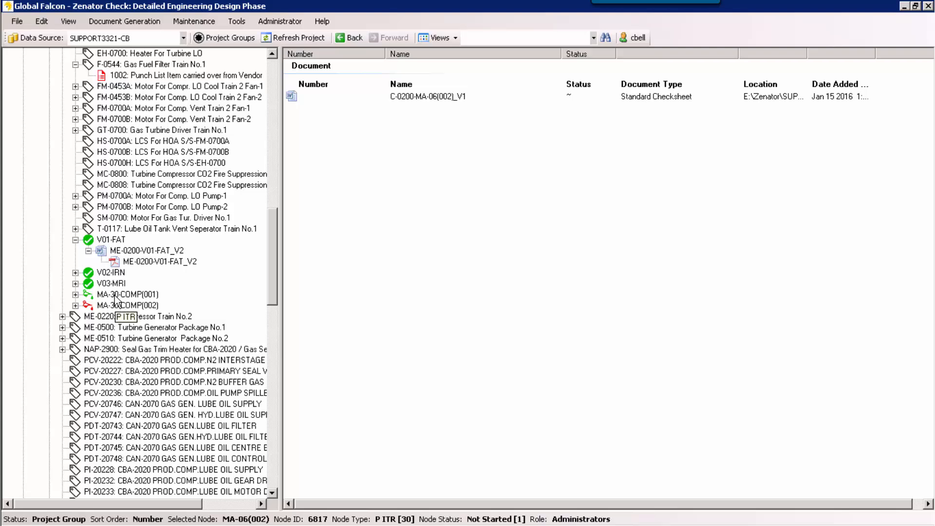
double_click(115, 295)
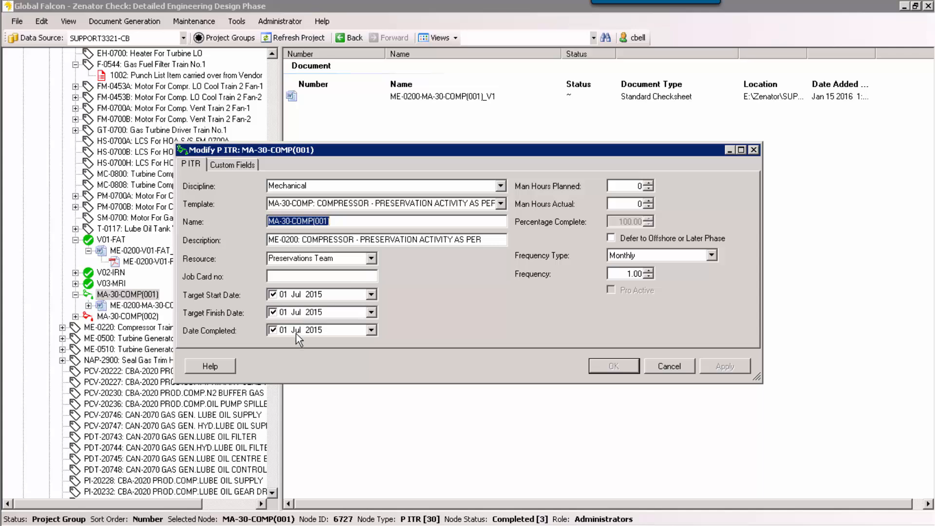
click(659, 369)
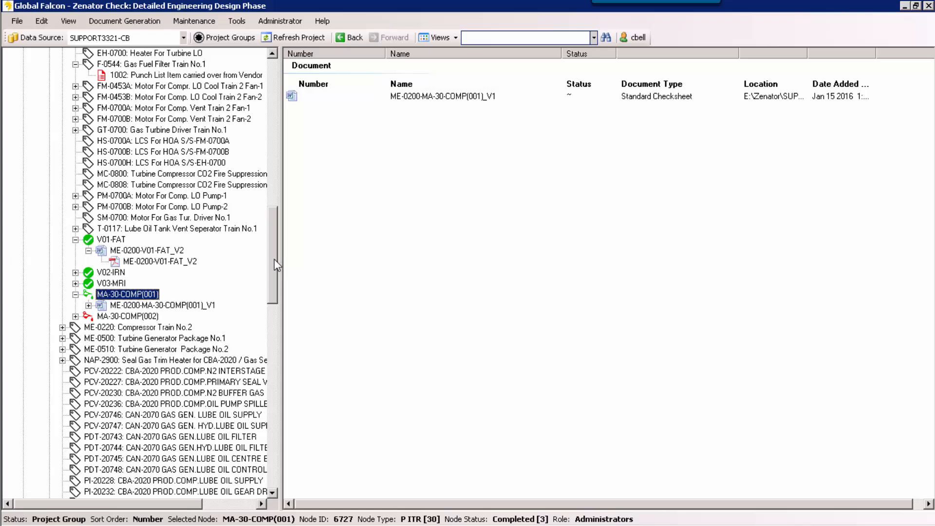
click(274, 261)
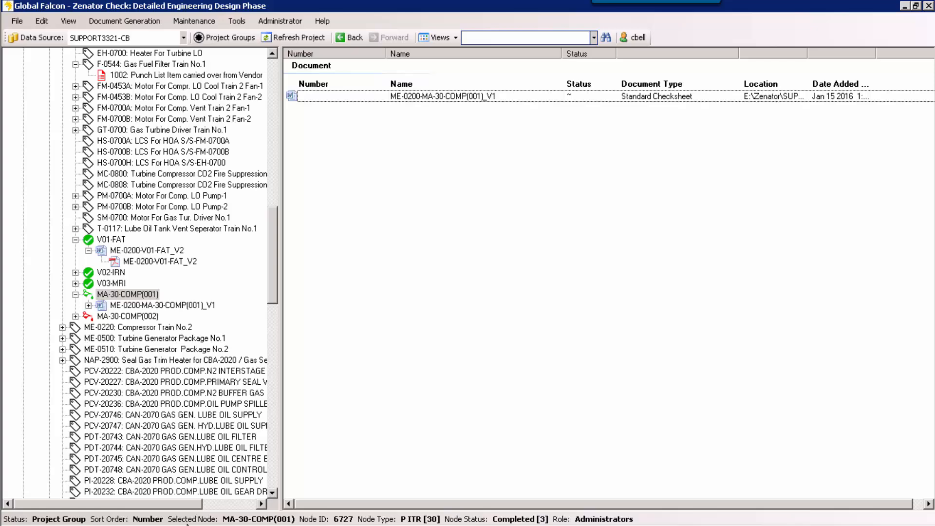
Switch to Reports Plus and generate the Detail ITR List report with the all-inclusive option selected for every filter.
mouse_move(175, 524)
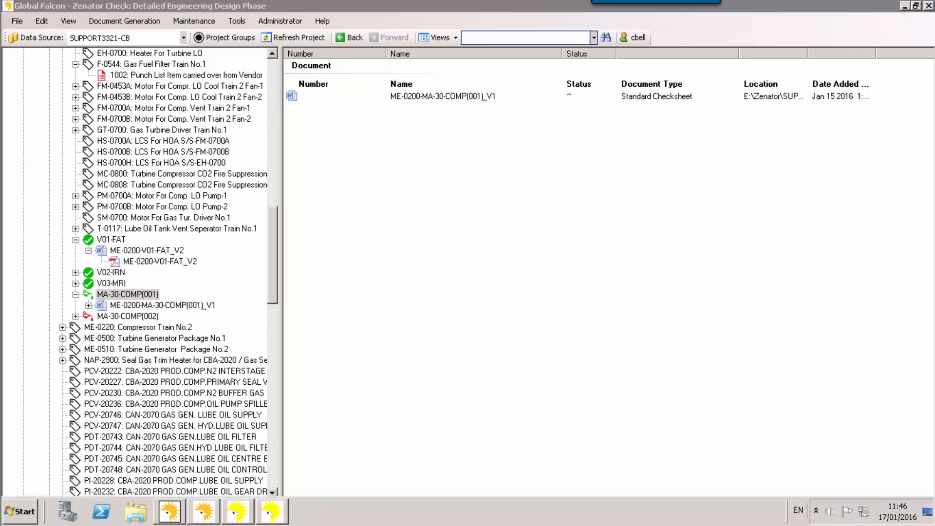
click(203, 517)
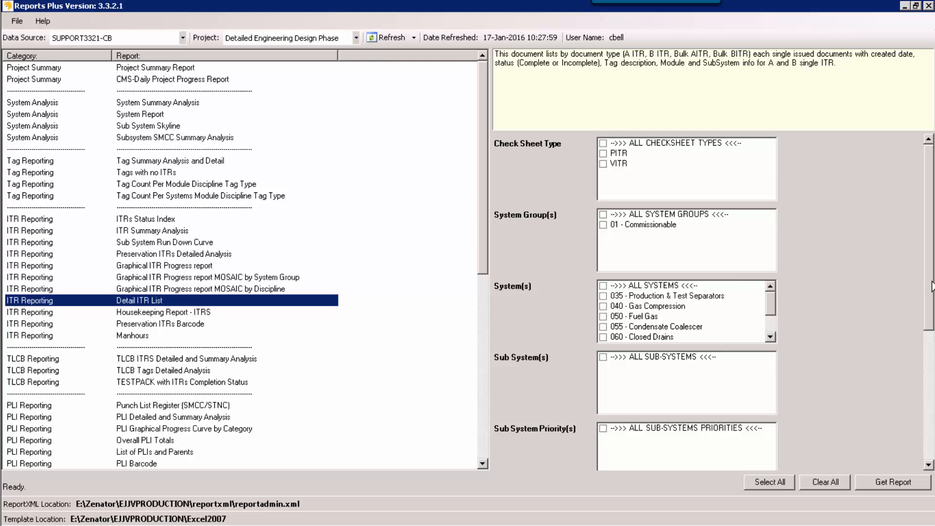
drag(932, 287, 931, 363)
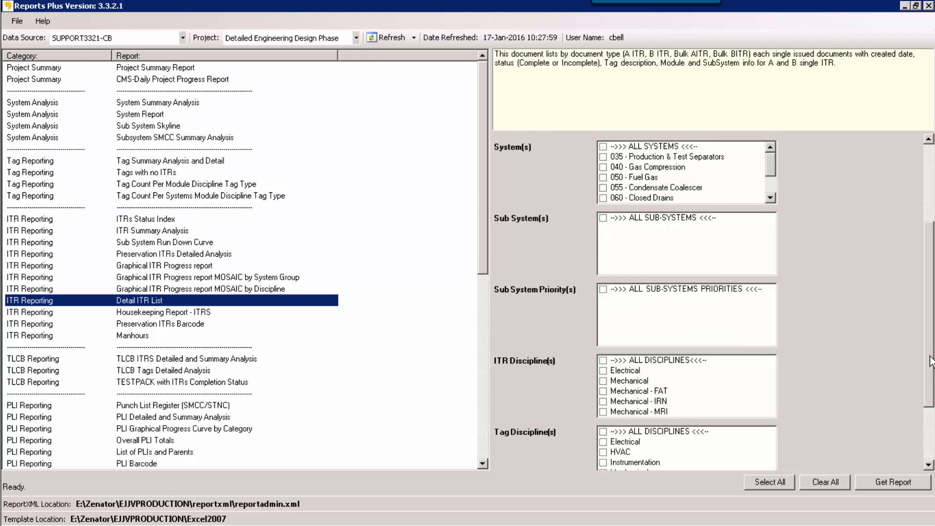
drag(930, 316, 930, 230)
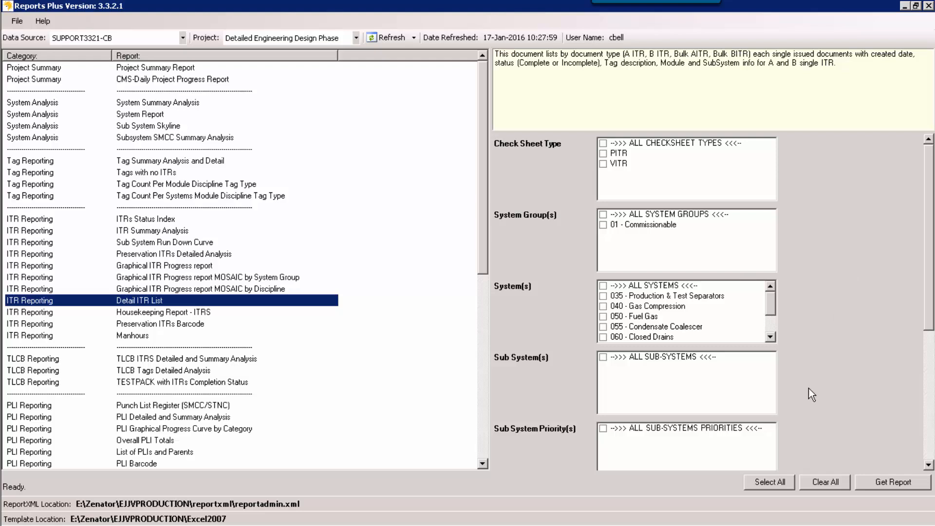
click(780, 483)
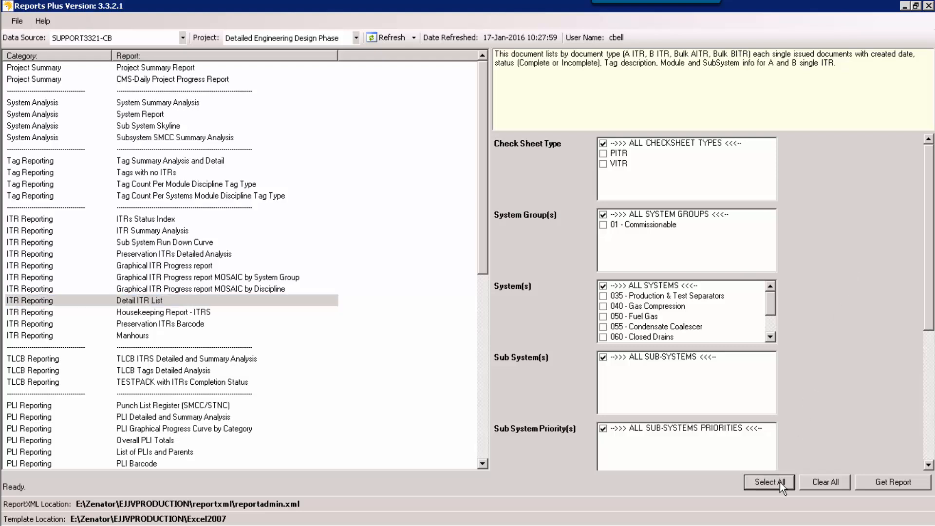
click(882, 481)
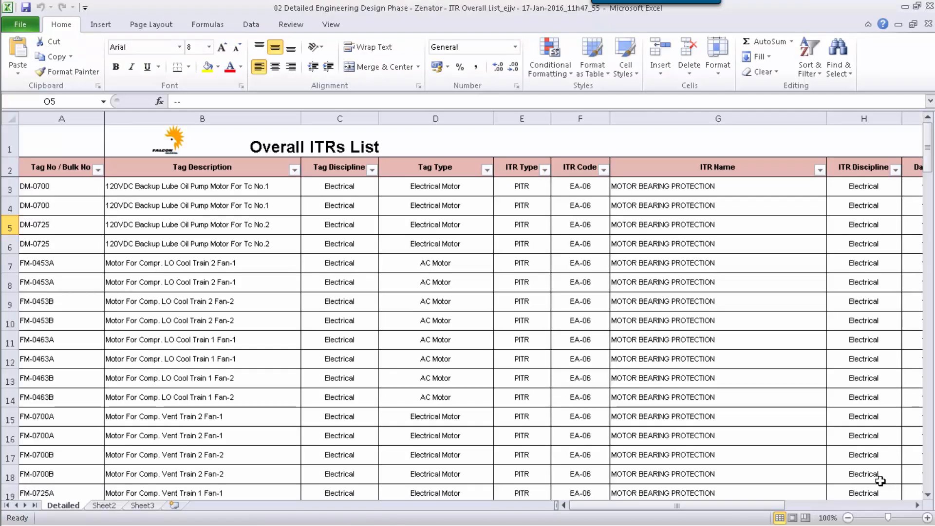
Filter the Overall ITRs List by ITR type to show only VITR records, and close the workbook without saving.
click(191, 265)
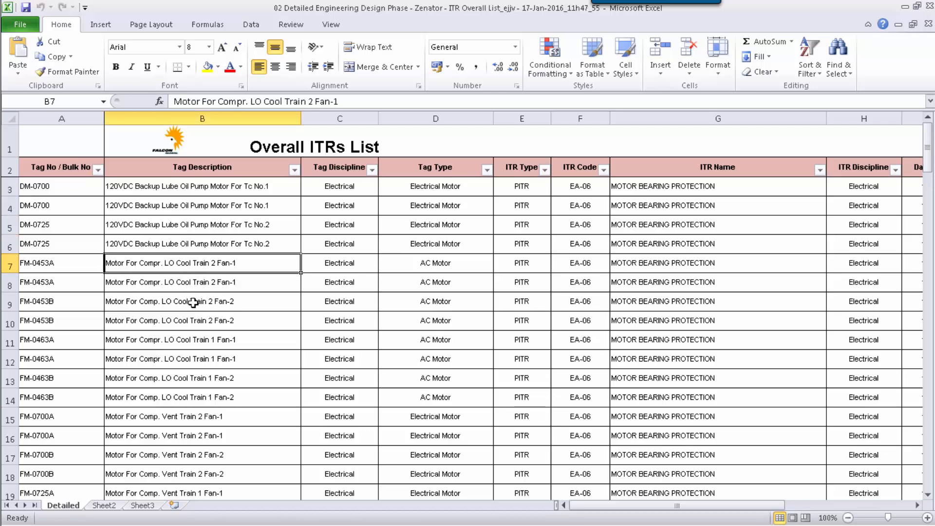
click(193, 300)
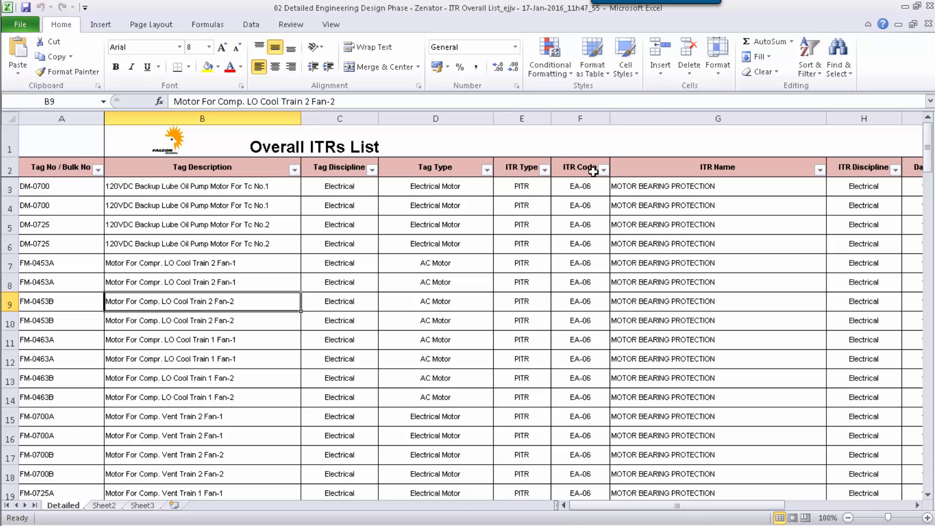
click(544, 171)
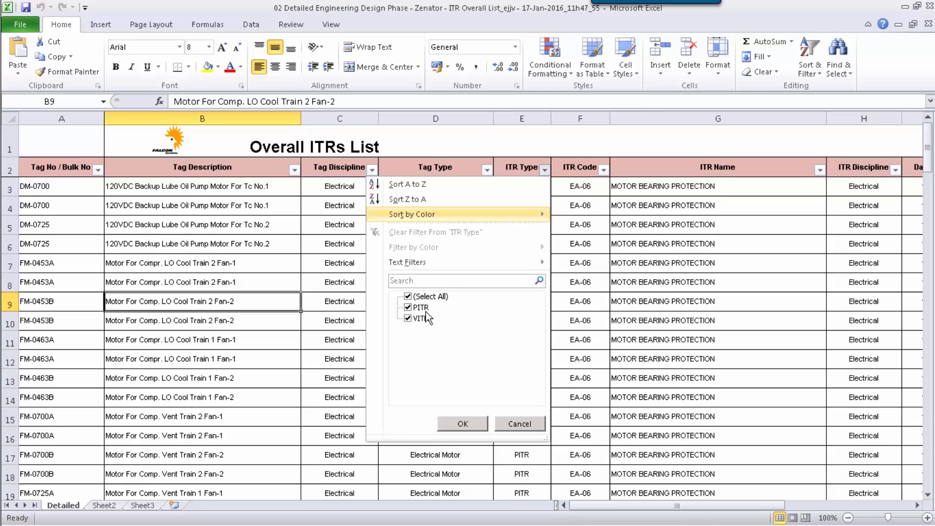
click(408, 308)
key(space)
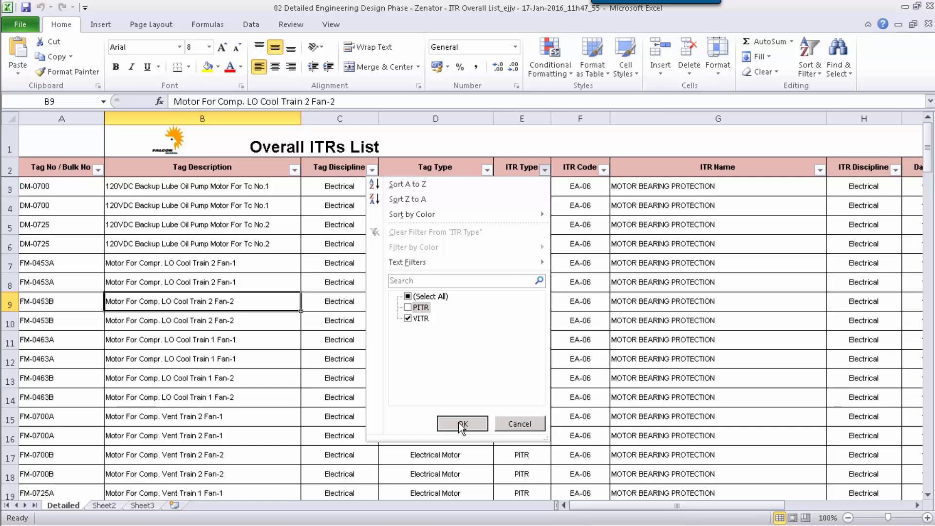
click(462, 424)
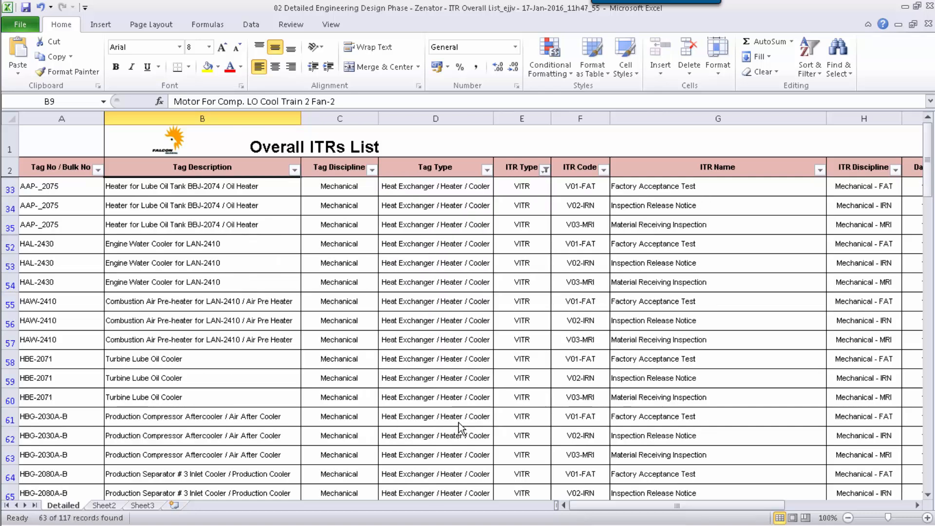
click(928, 8)
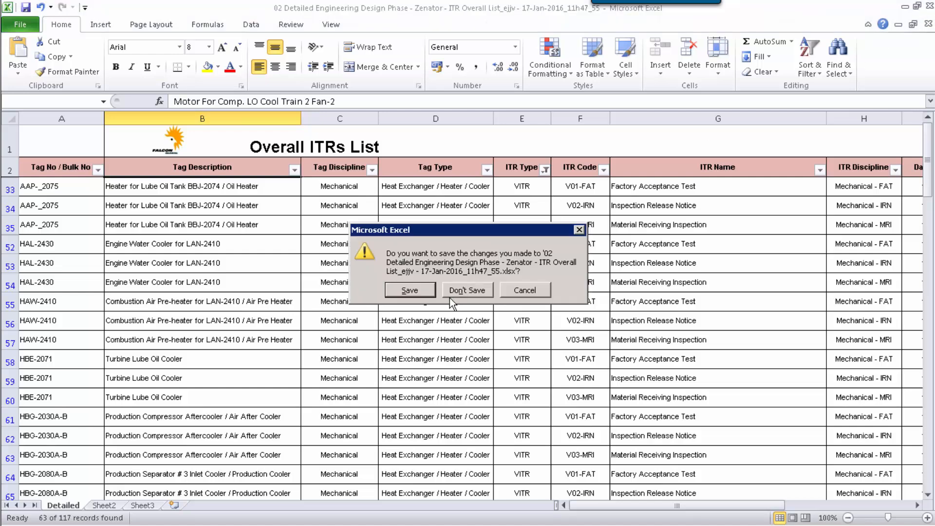
click(463, 291)
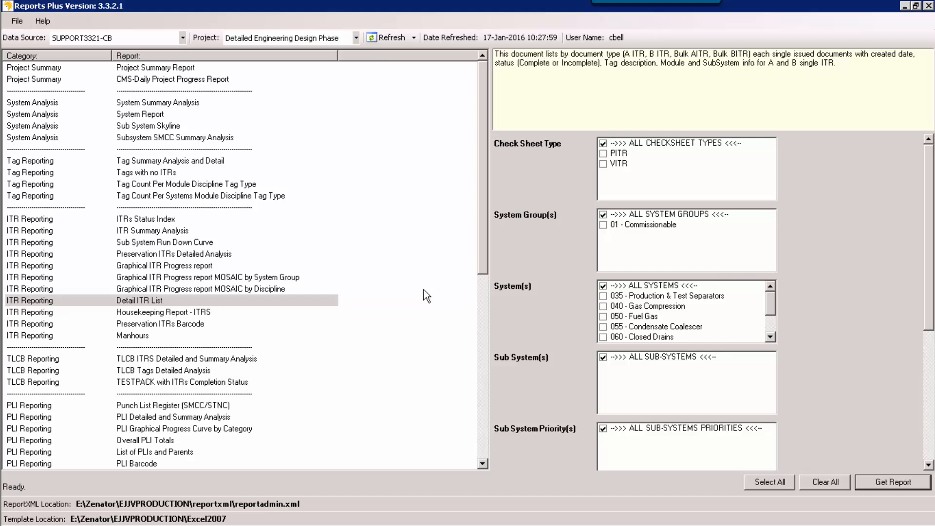
Generate the Tag Summary Analysis and Detail report with the all-inclusive option selected for every filter.
click(170, 162)
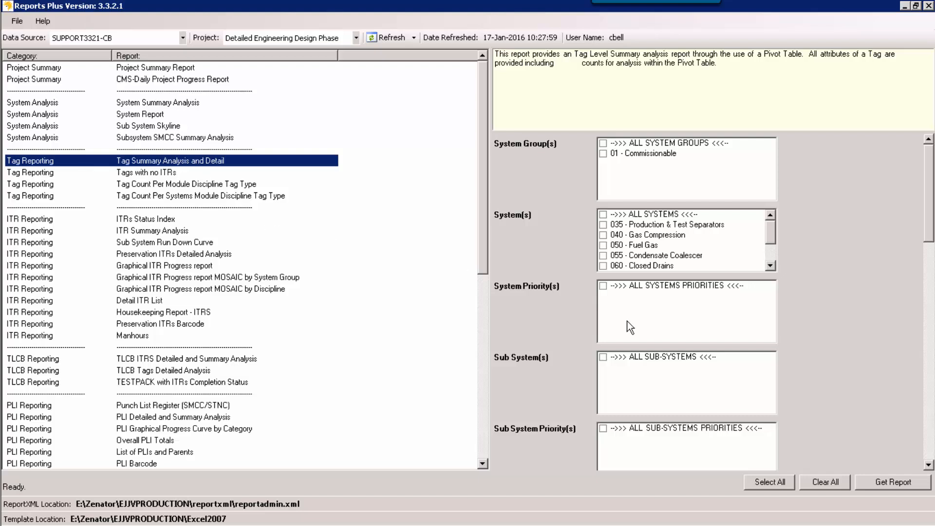
click(778, 482)
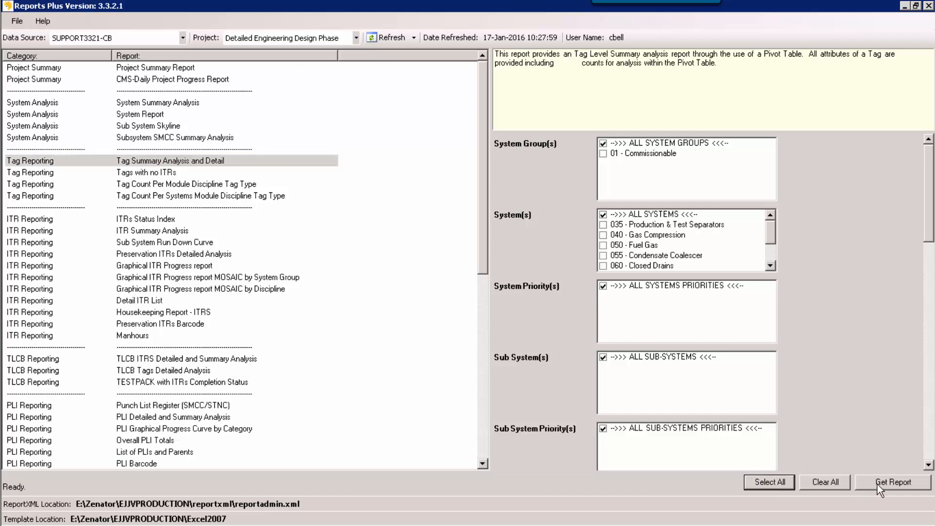
click(872, 481)
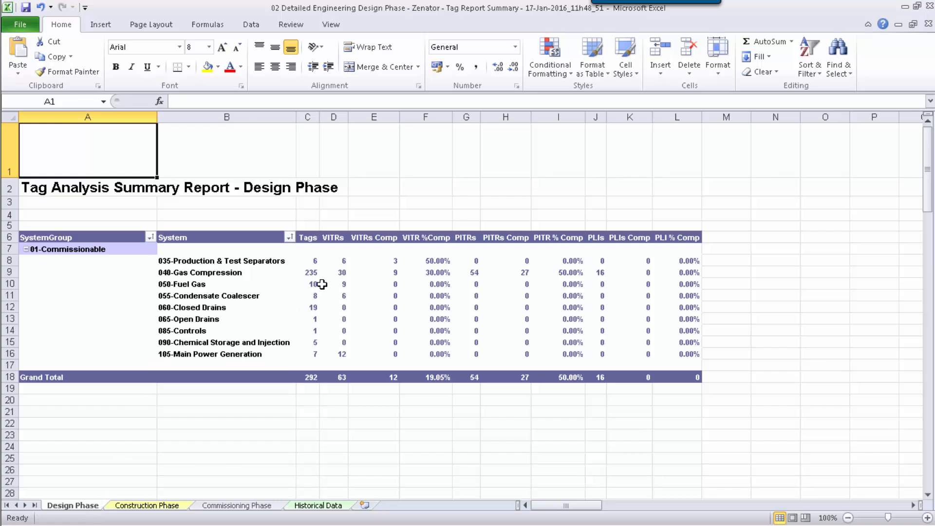
Replace the SystemGroup and System row fields of the Design Phase pivot table with PONr and Manufacturer.
mouse_move(387, 272)
mouse_move(665, 277)
click(219, 238)
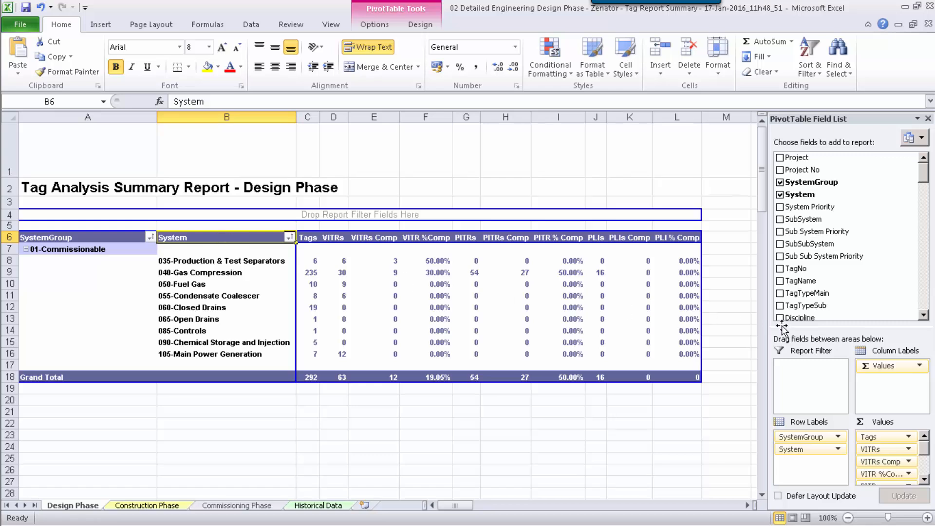
click(779, 183)
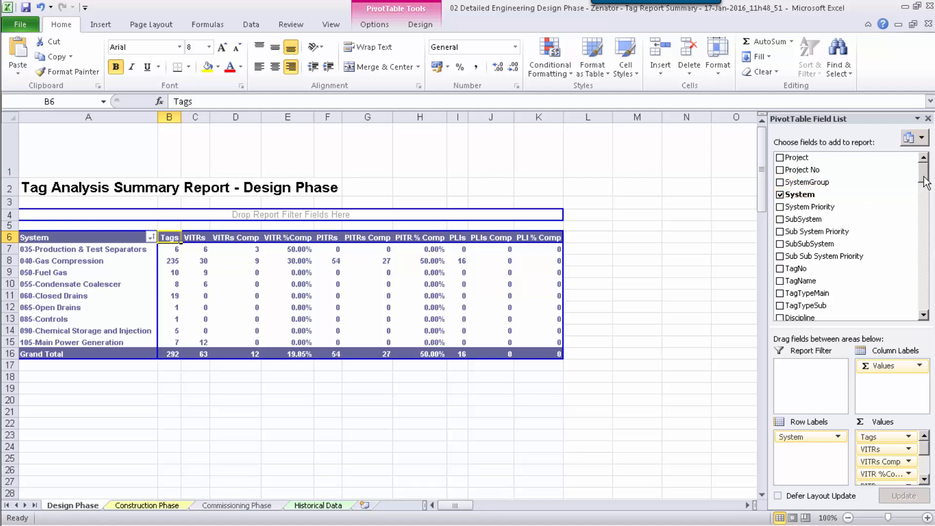
scroll(897, 217, down, 3)
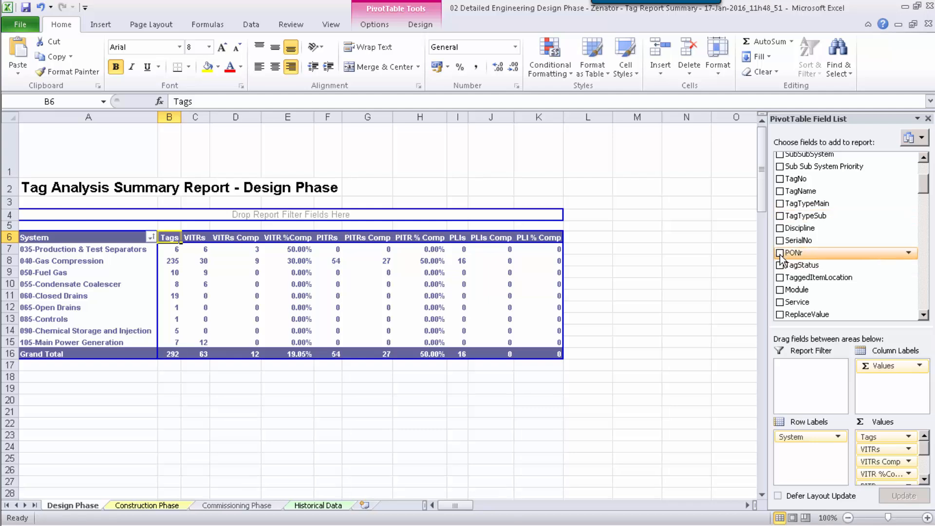
click(780, 254)
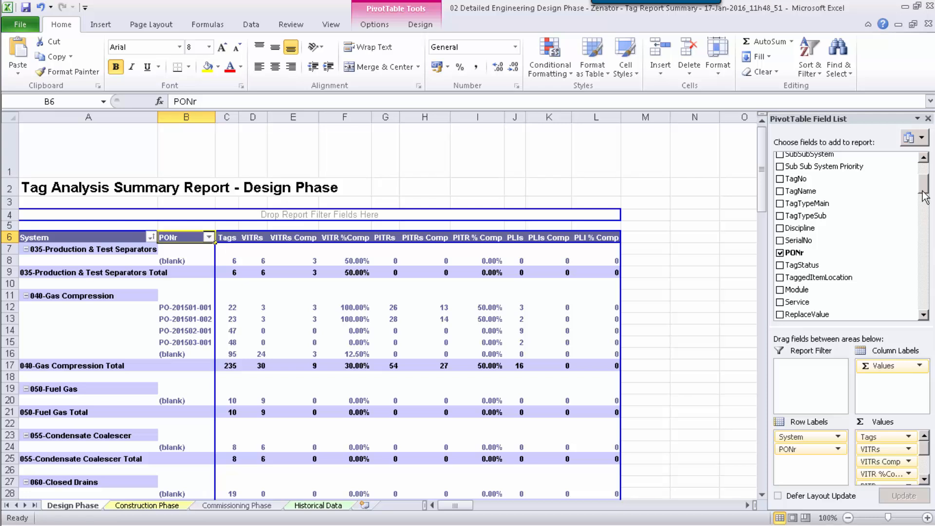
scroll(924, 201, down, 4)
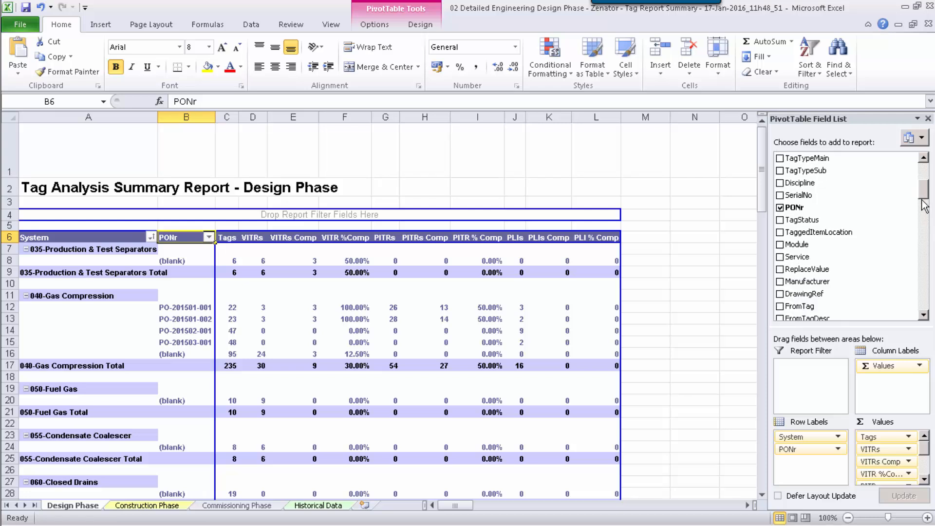
click(780, 276)
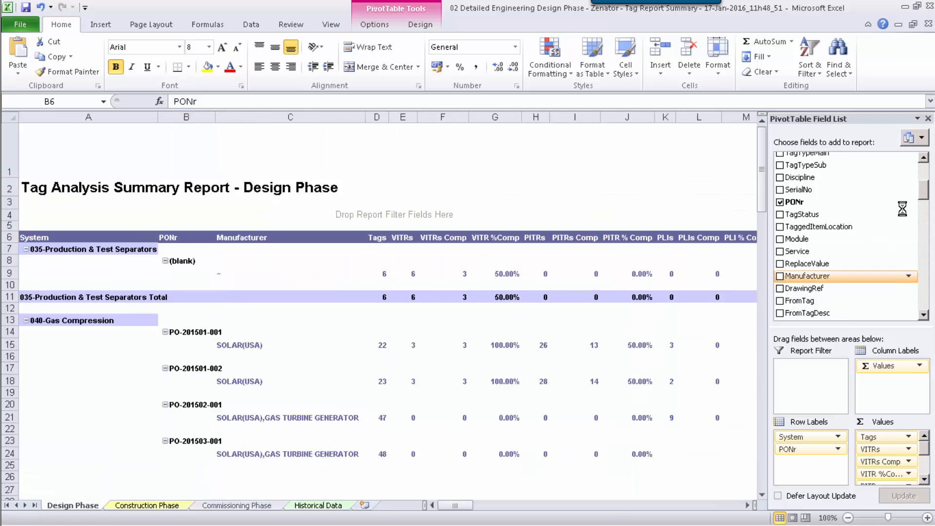
drag(922, 199, 922, 178)
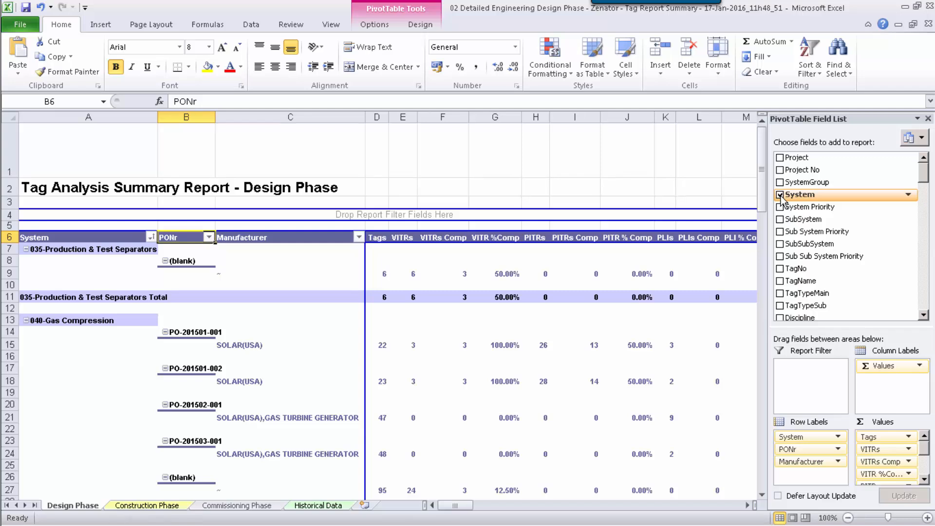
click(779, 195)
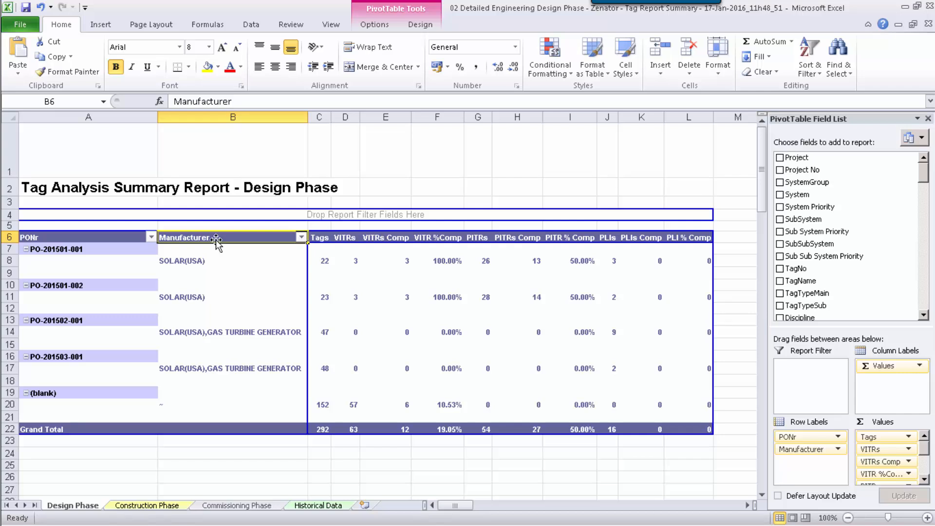
Move the Manufacturer field ahead of PONr in the pivot table rows, and close the workbook without saving.
drag(215, 241, 122, 242)
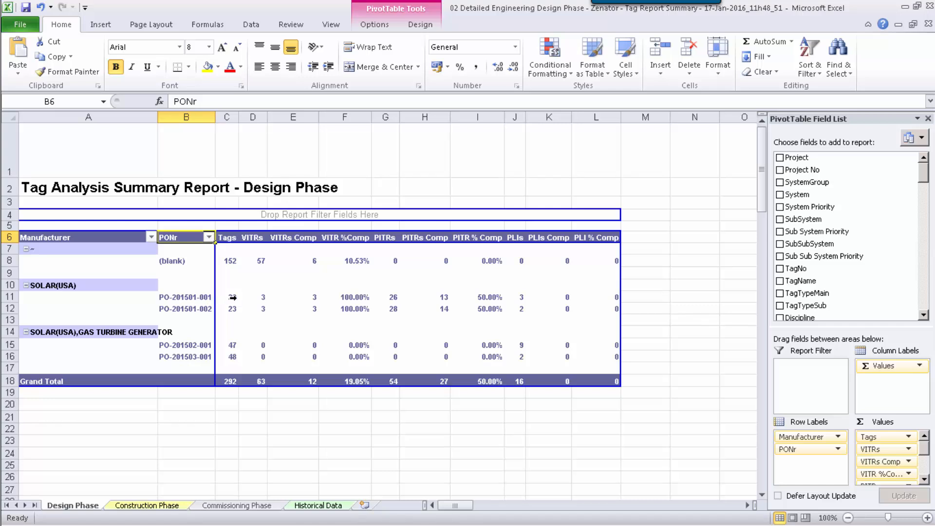
mouse_move(332, 301)
click(929, 7)
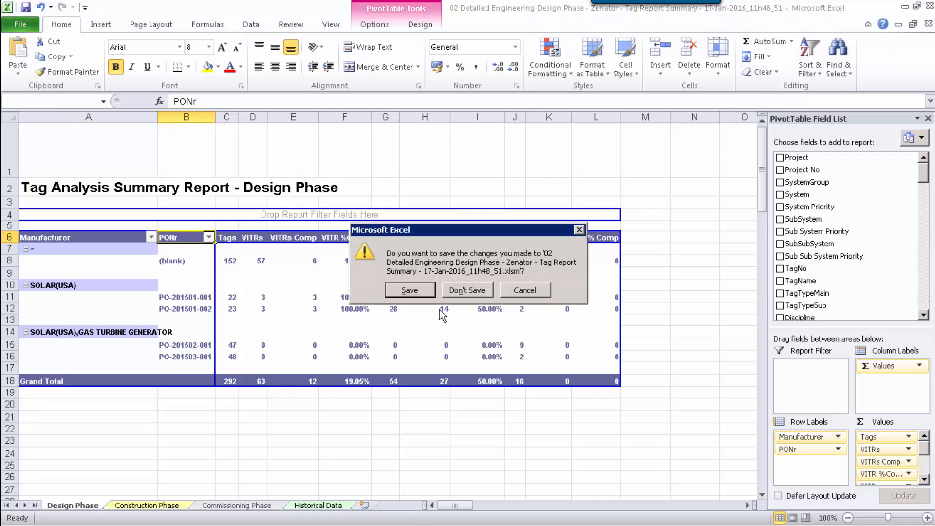
click(469, 291)
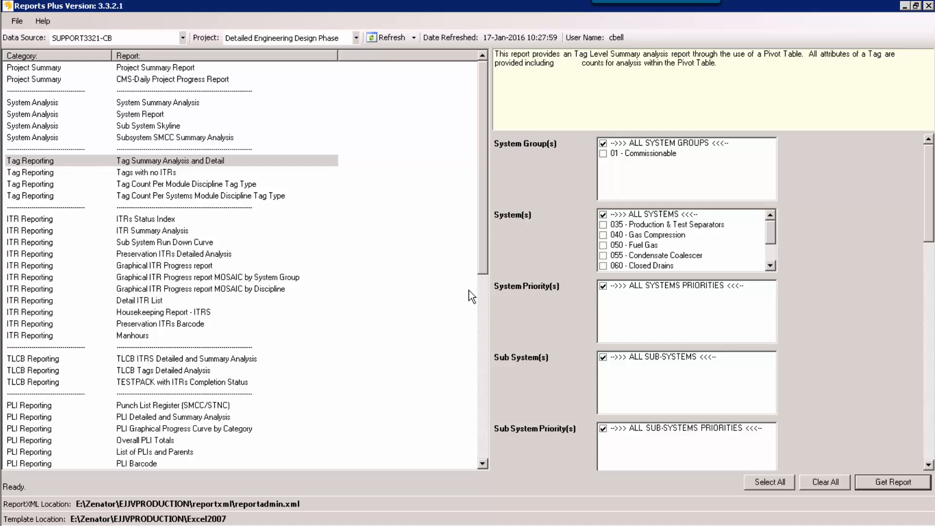
Generate the Graphical ITR Progress report with the all-inclusive option for every filter and no end date.
click(160, 267)
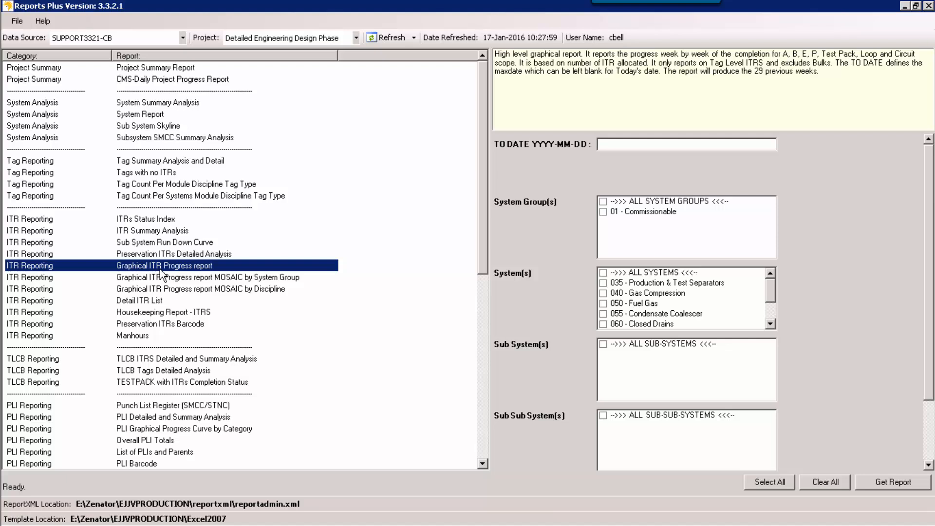
click(766, 486)
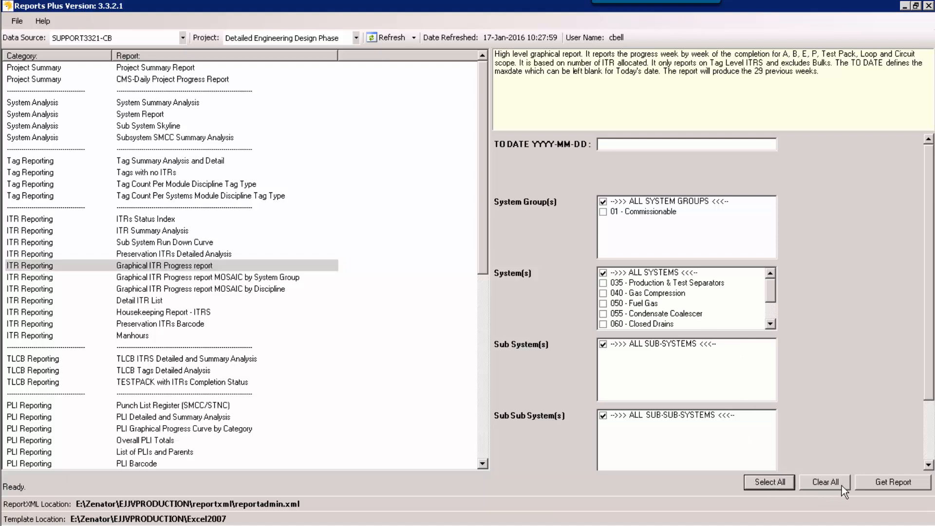
click(881, 481)
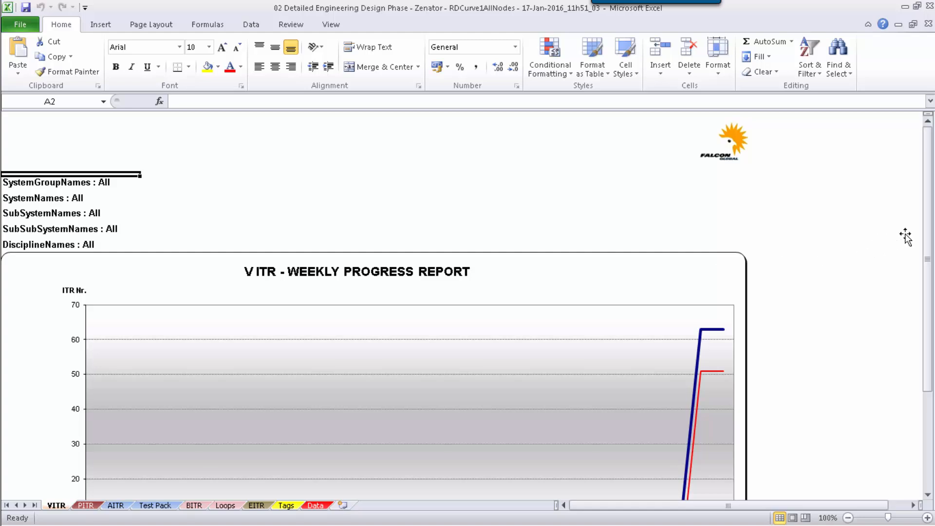
Examine the weekly progress charts on the VITR, PITR and Test Pack sheets, and return to the PITR chart.
drag(925, 236, 764, 294)
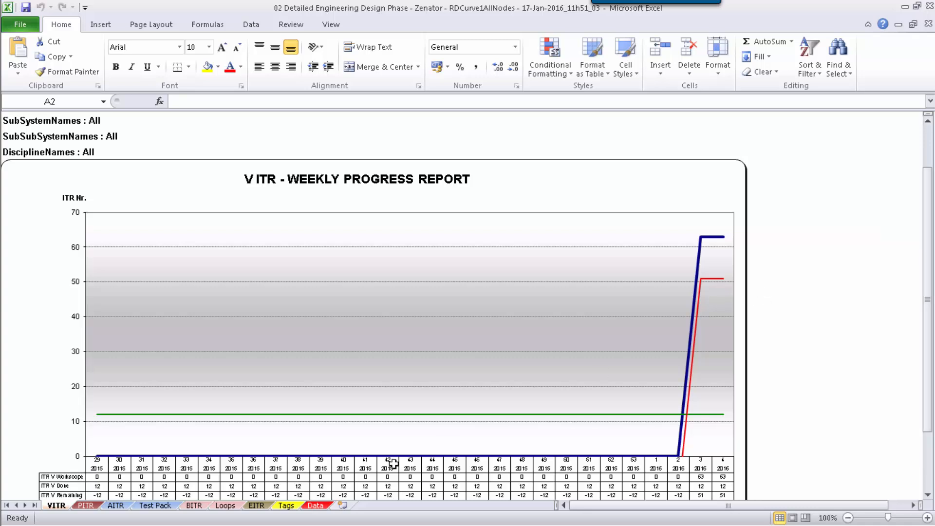
click(90, 506)
click(117, 507)
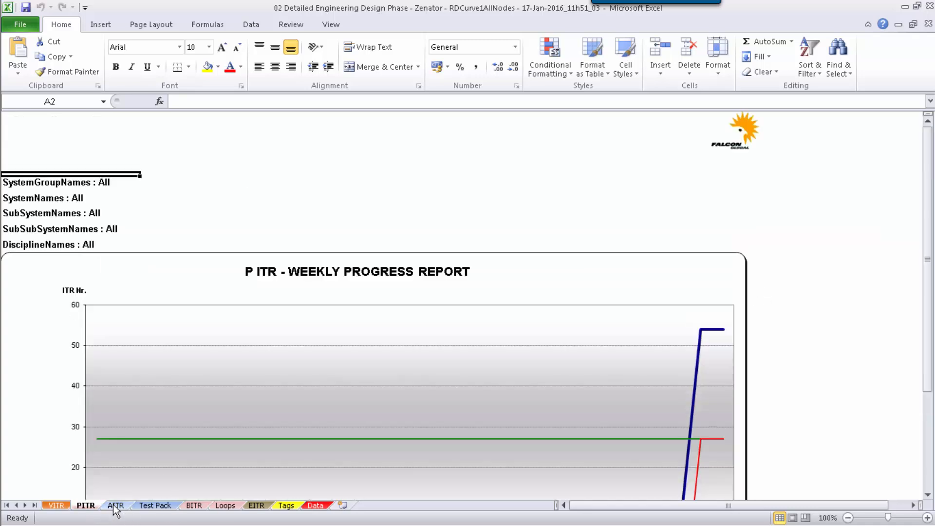
click(158, 507)
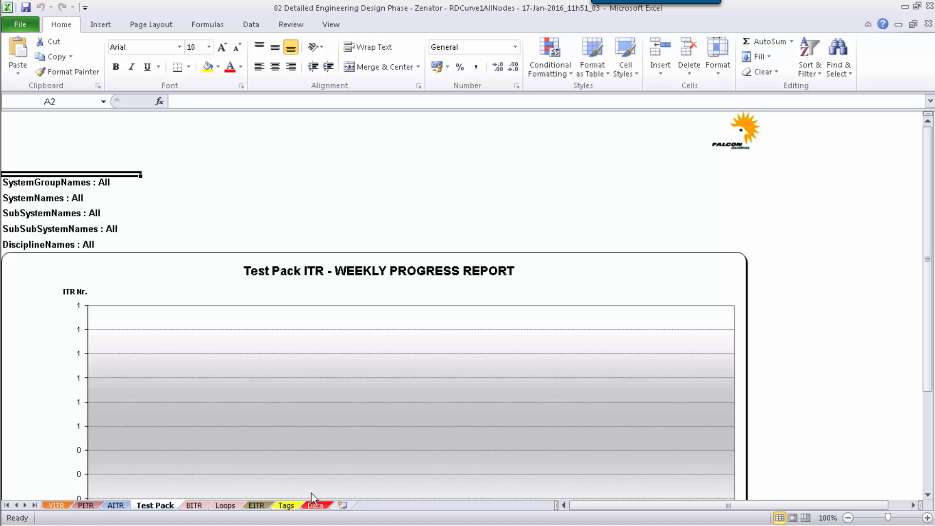
drag(928, 315, 855, 376)
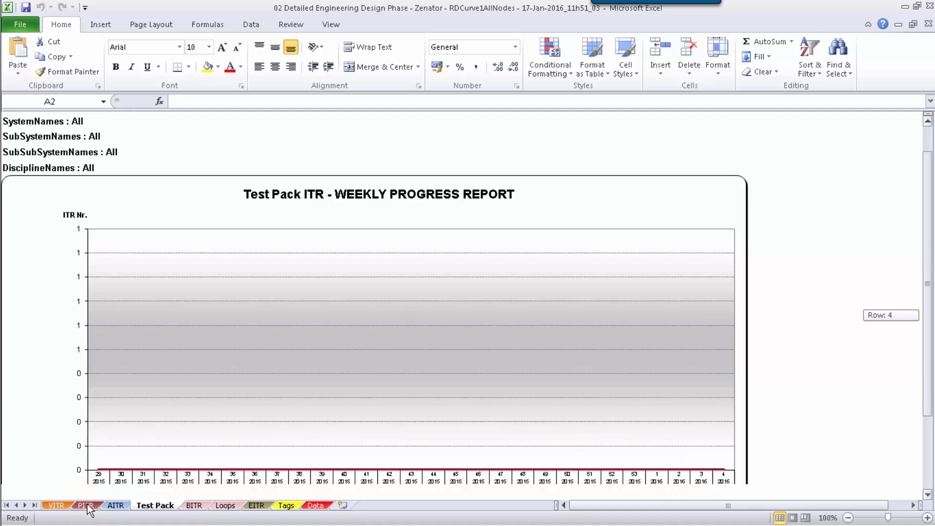
click(87, 506)
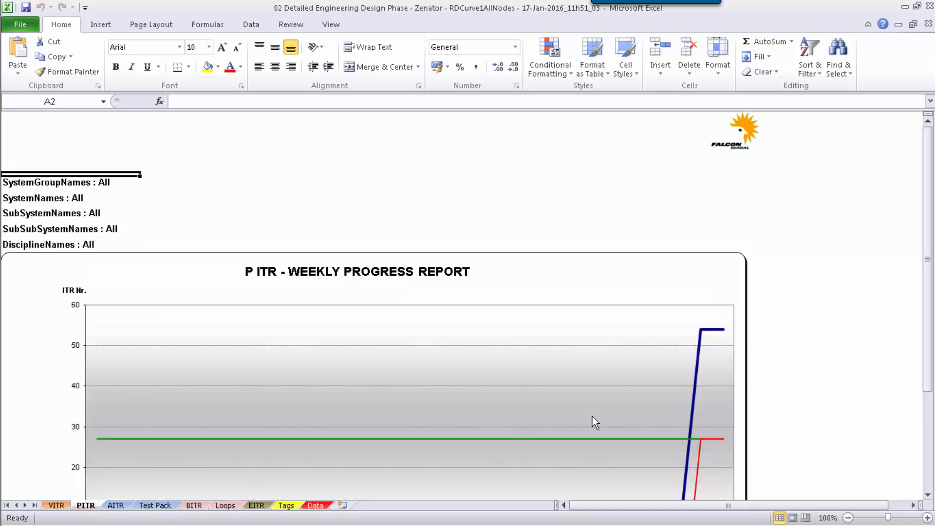
drag(928, 315, 901, 329)
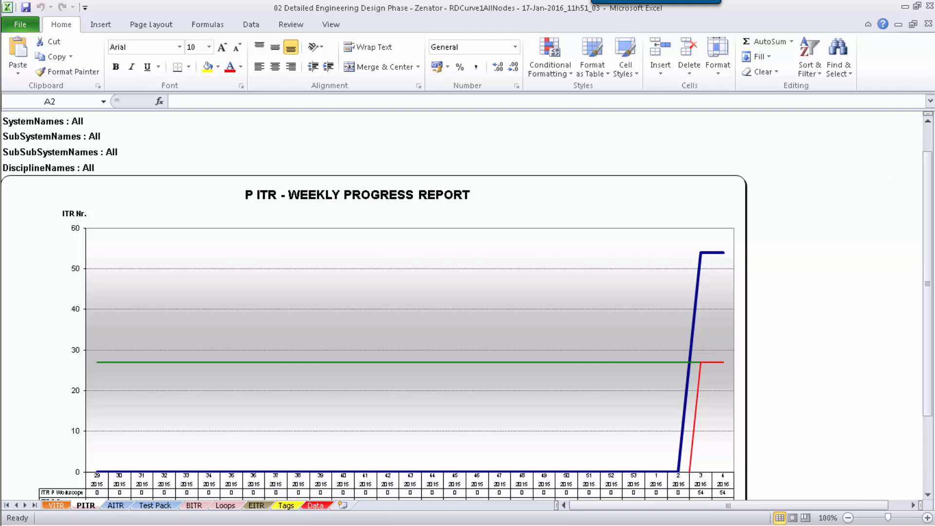